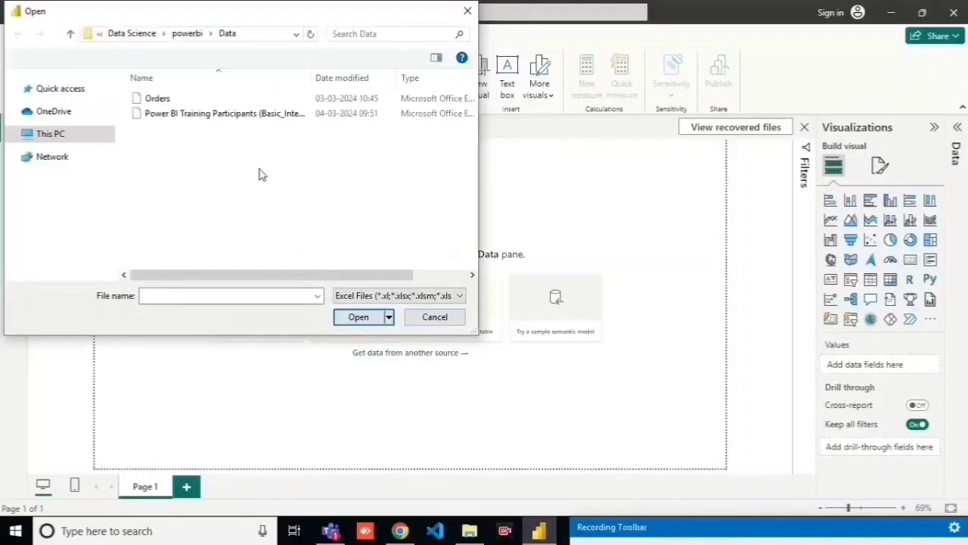
# Open the Power BI Training Participants Excel workbook as the data source and expand the Data pane.
pyautogui.click(257, 121)
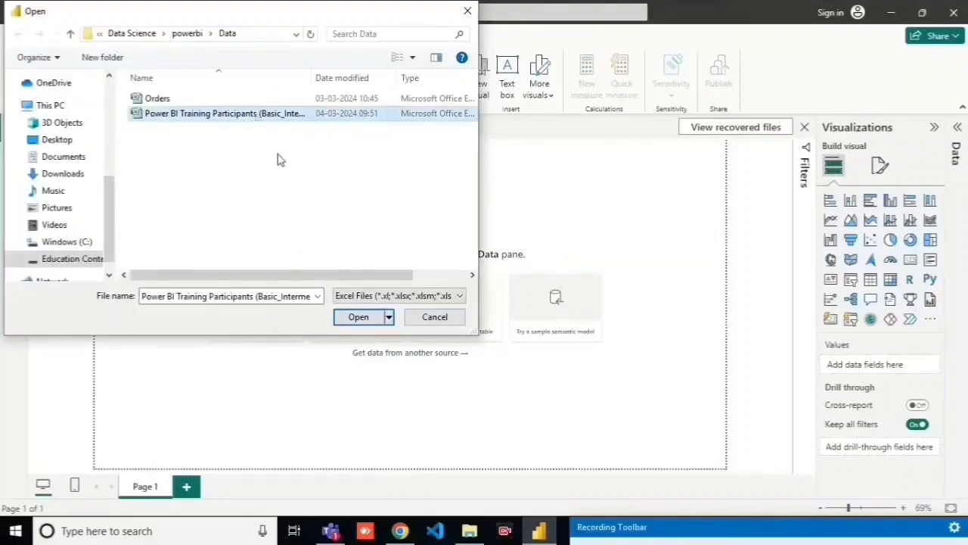
pyautogui.click(357, 317)
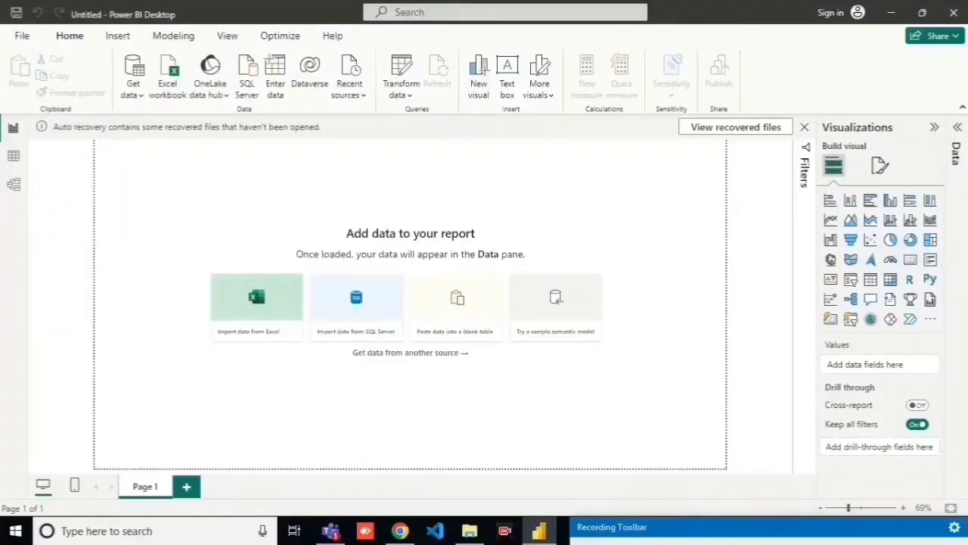
pyautogui.click(959, 130)
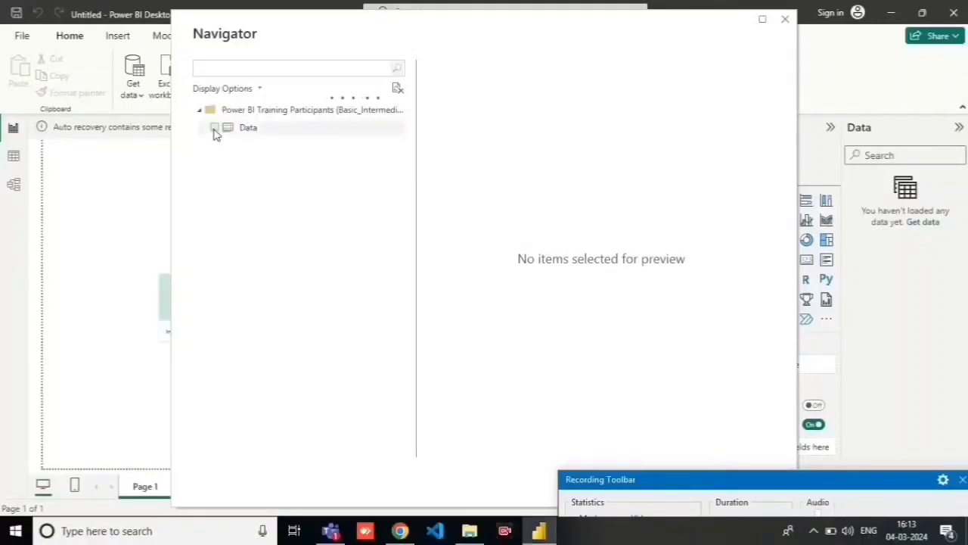
# Select the Data table in the Navigator and load it into the report.
pyautogui.click(215, 130)
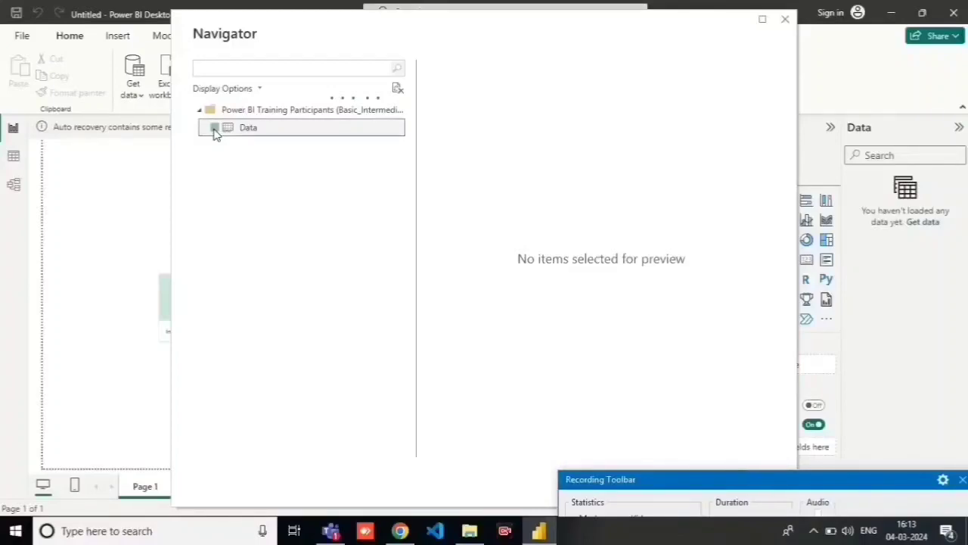
pyautogui.click(215, 129)
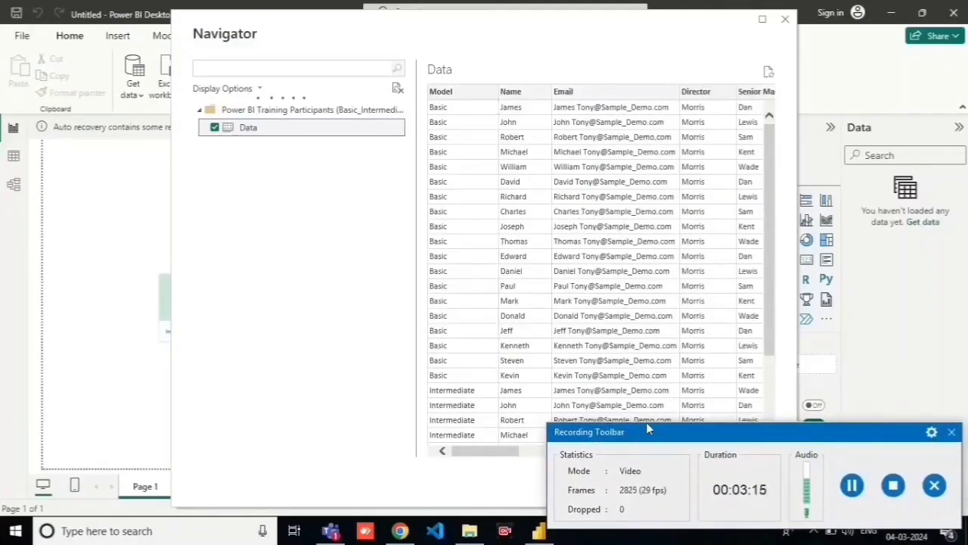
pyautogui.moveTo(646, 425); pyautogui.dragTo(657, 518)
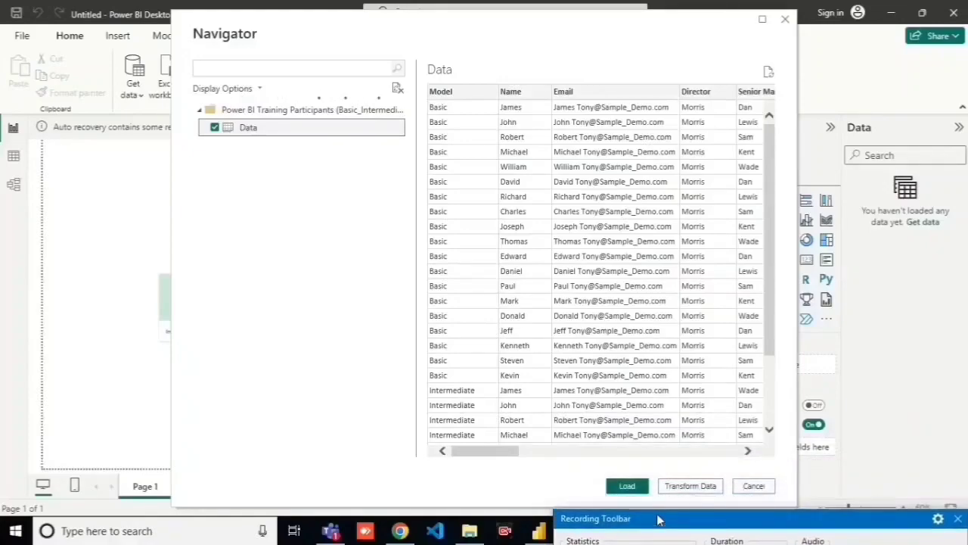
pyautogui.moveTo(512, 451); pyautogui.dragTo(467, 488)
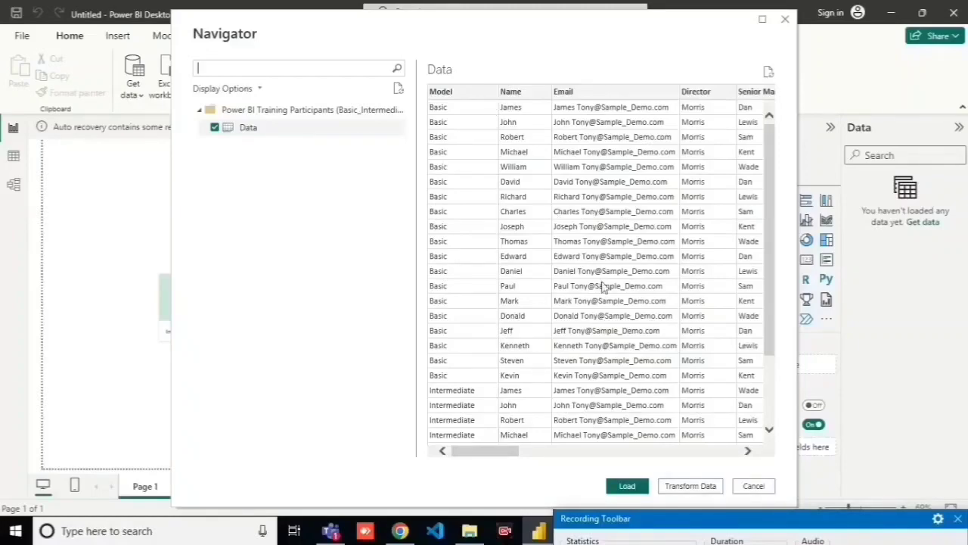
pyautogui.click(627, 487)
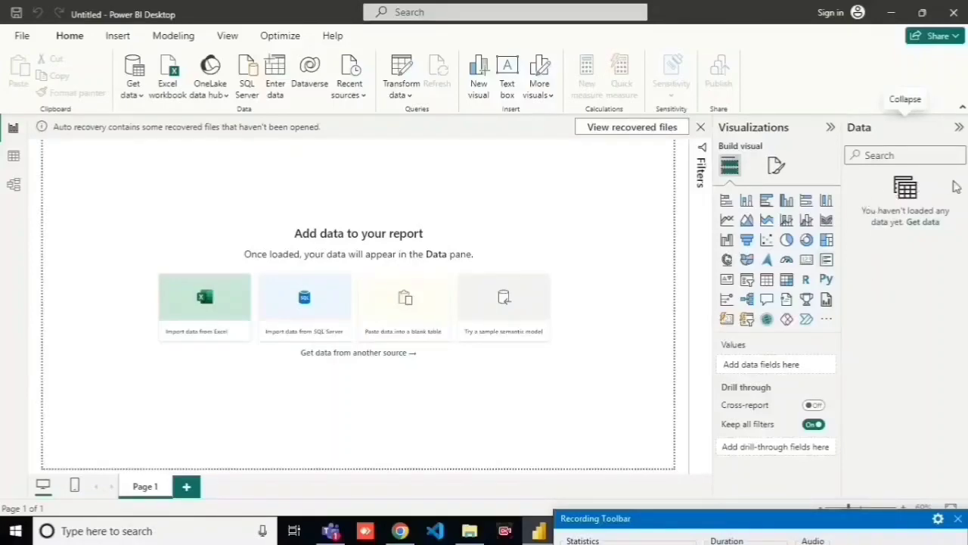
# Look through the fields of the loaded Data table and its table view, and return to the report view.
pyautogui.moveTo(743, 532); pyautogui.dragTo(688, 434)
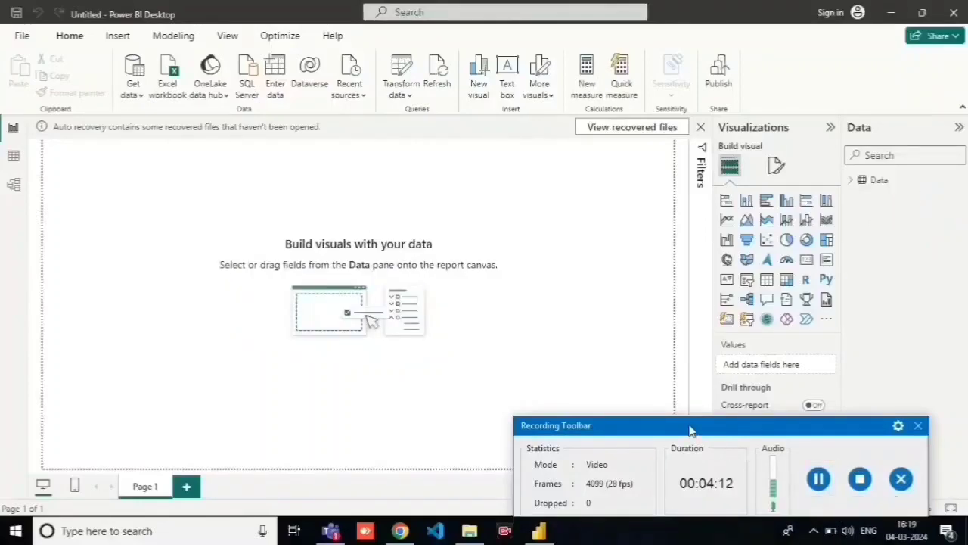
pyautogui.moveTo(688, 430); pyautogui.dragTo(688, 501)
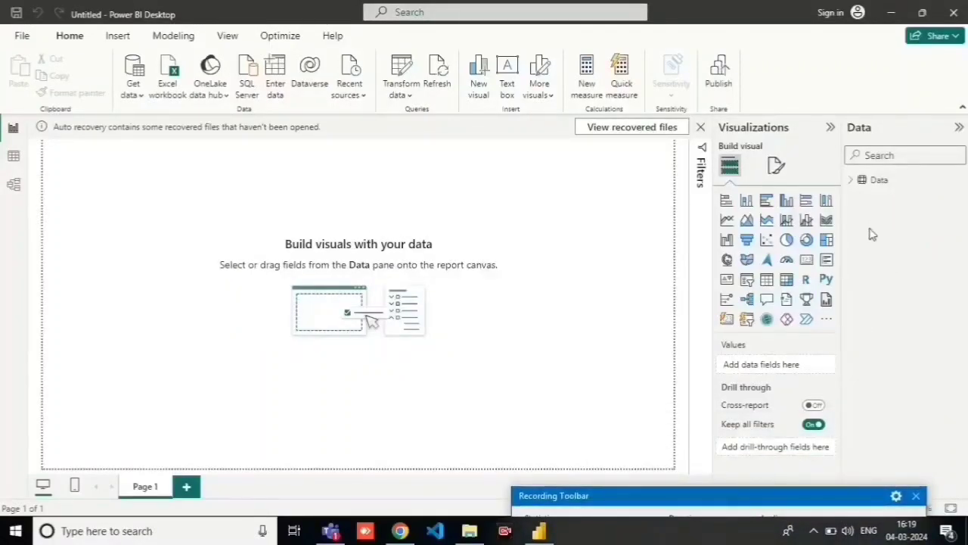
pyautogui.click(851, 181)
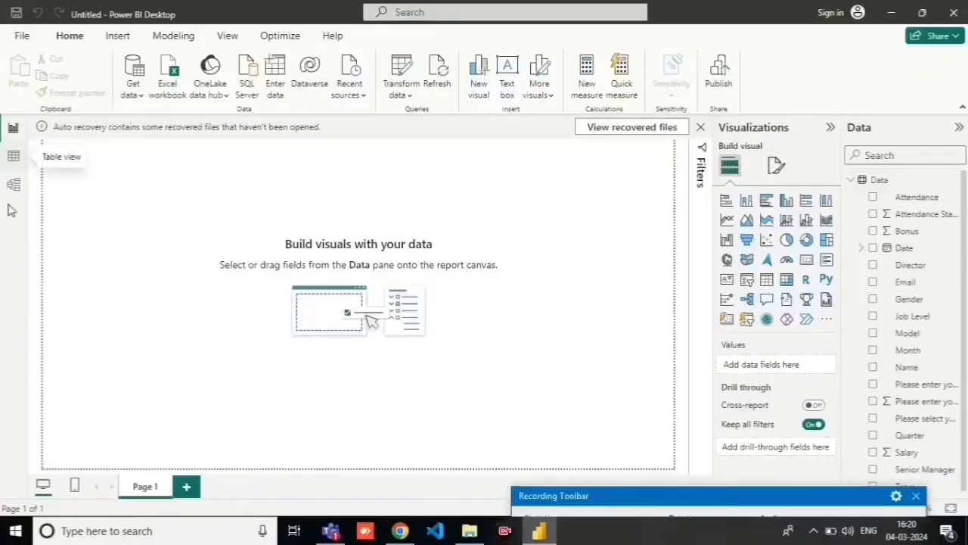
pyautogui.click(13, 156)
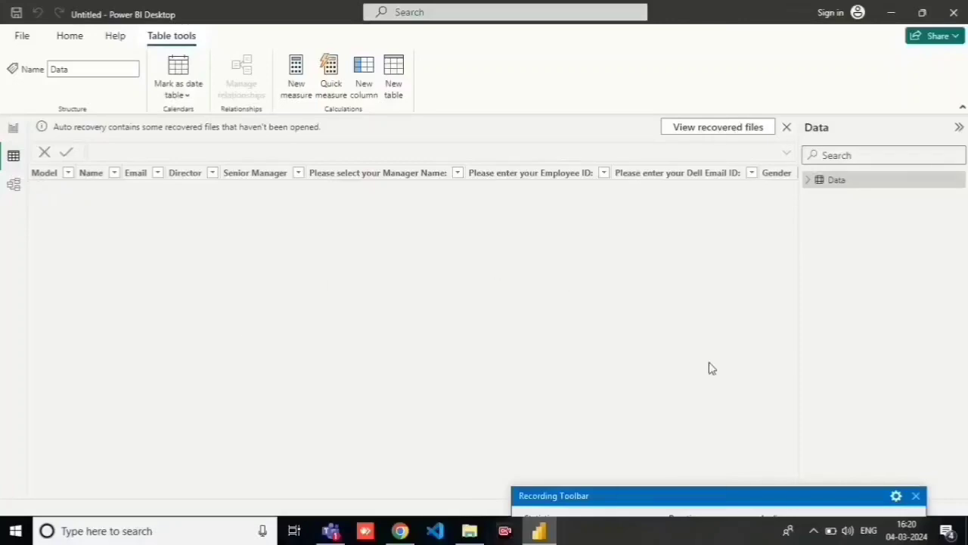
pyautogui.click(13, 128)
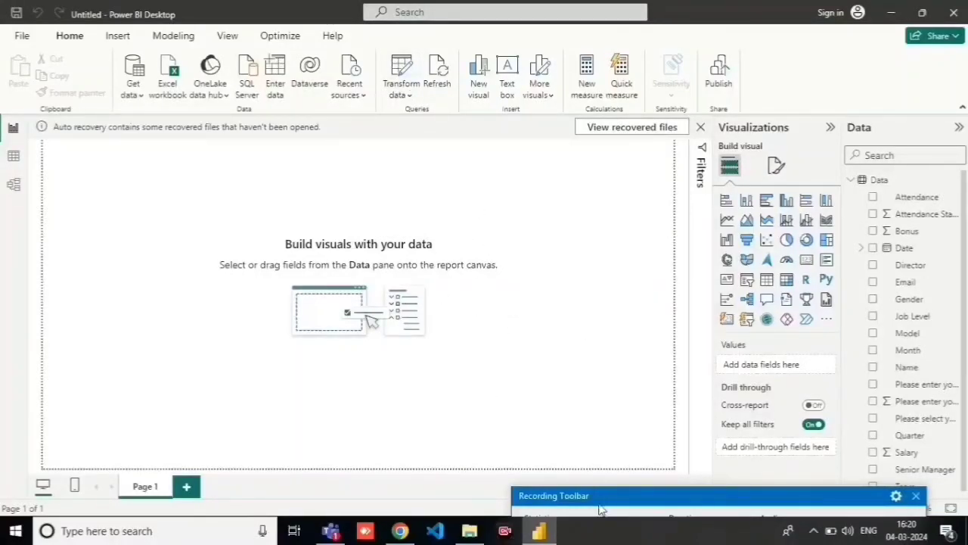
pyautogui.moveTo(601, 490); pyautogui.dragTo(577, 478)
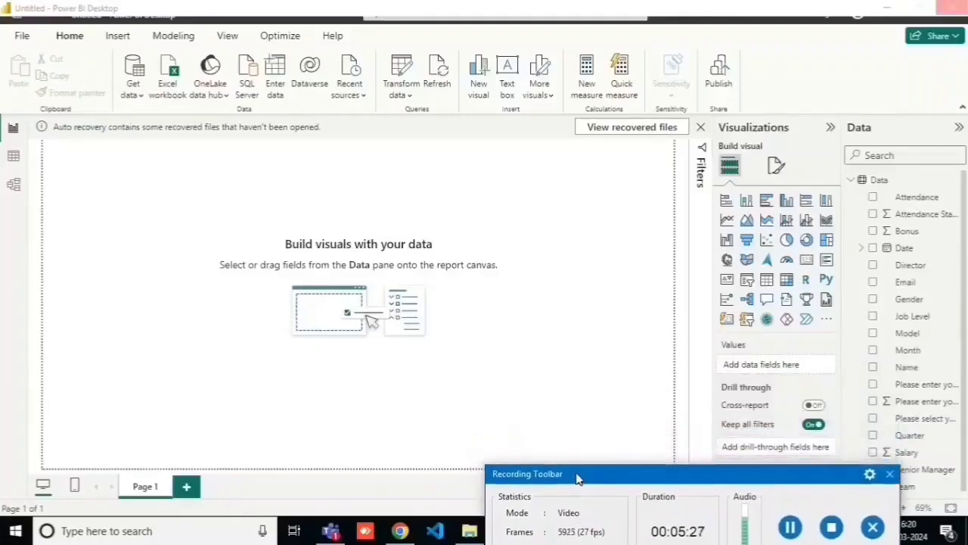
pyautogui.click(790, 530)
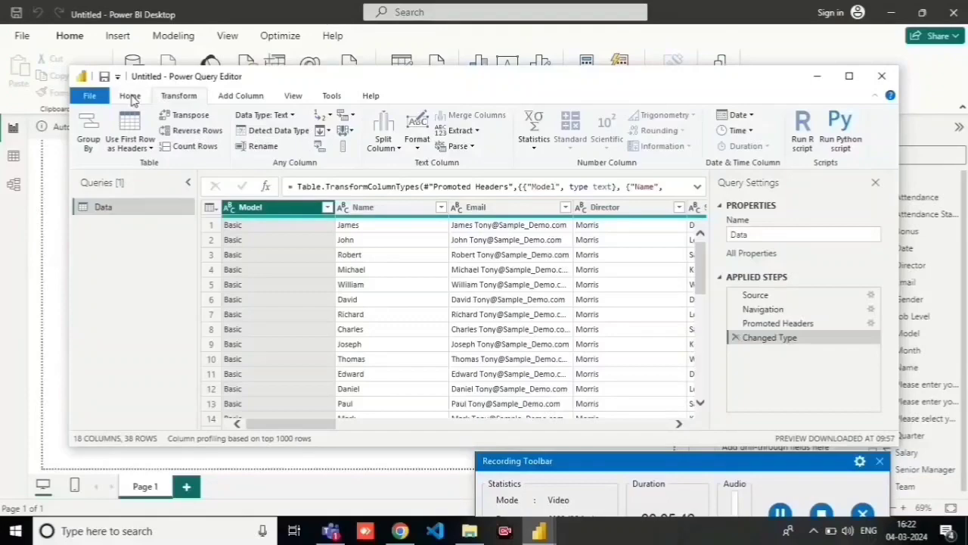
pyautogui.click(776, 515)
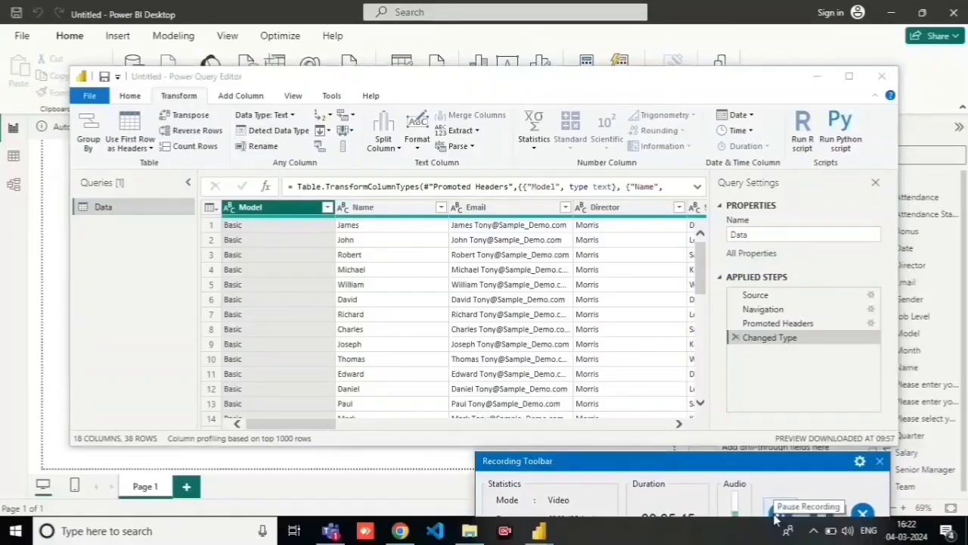
# Maximize the Power Query Editor and examine the Data query's columns from Model through Bonus.
pyautogui.click(848, 76)
pyautogui.moveTo(530, 460); pyautogui.dragTo(611, 527)
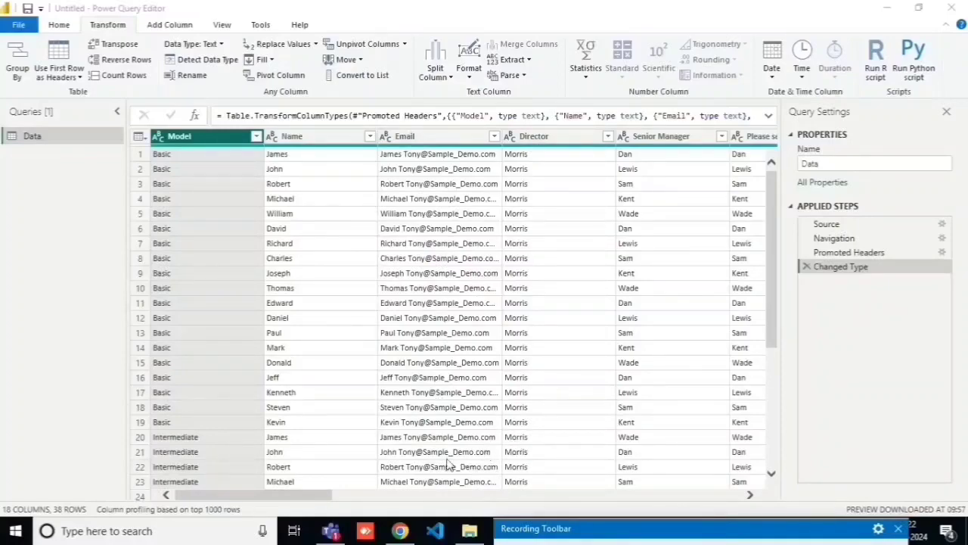
pyautogui.moveTo(320, 503); pyautogui.dragTo(676, 508)
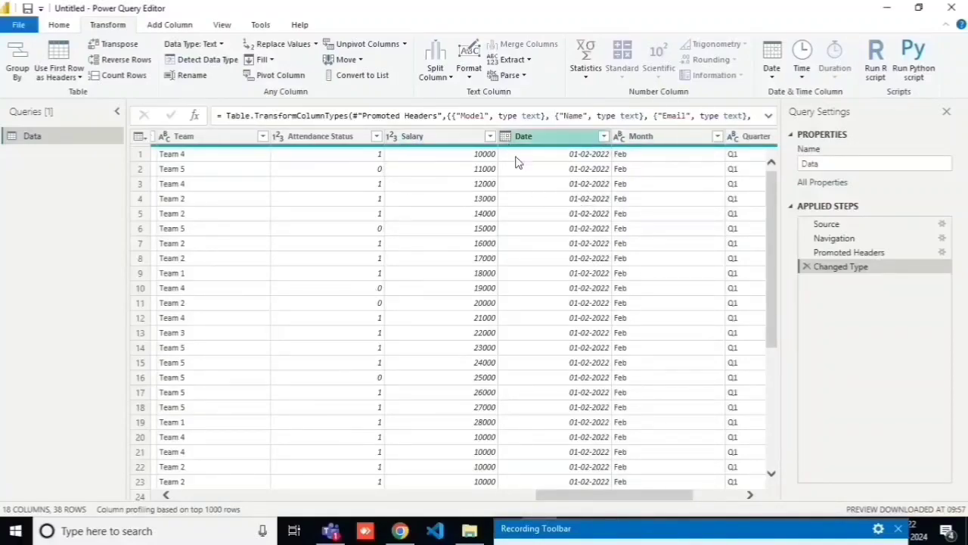
pyautogui.moveTo(600, 500); pyautogui.dragTo(694, 500)
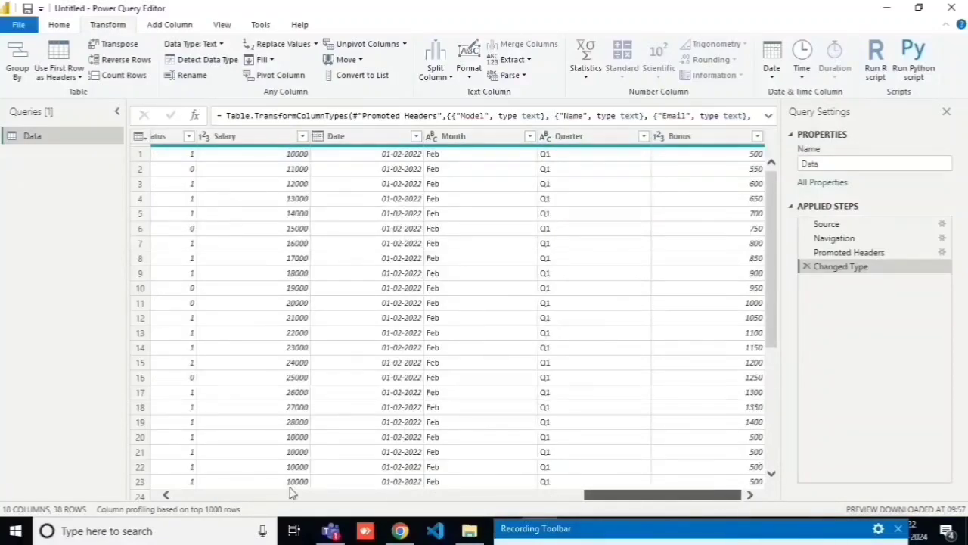
pyautogui.click(181, 496)
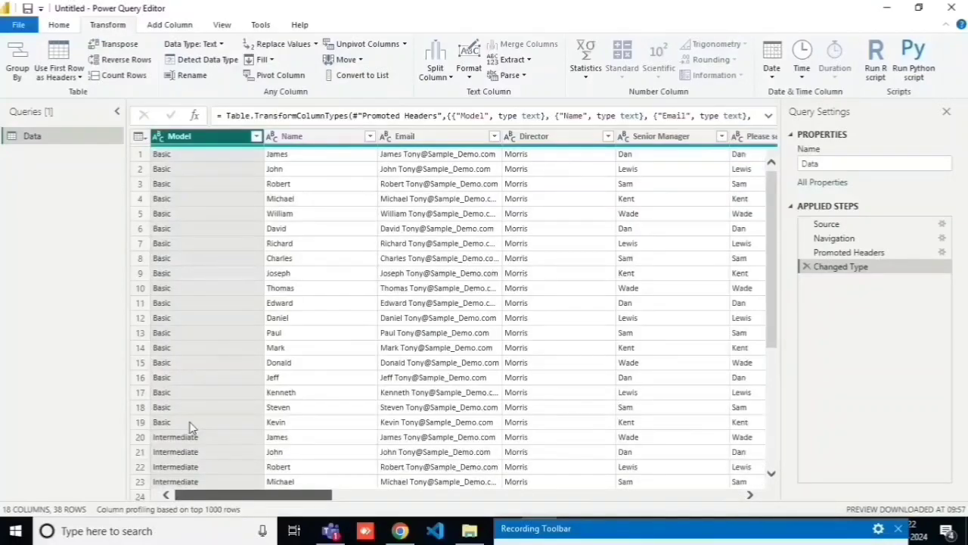
pyautogui.moveTo(298, 497); pyautogui.dragTo(605, 499)
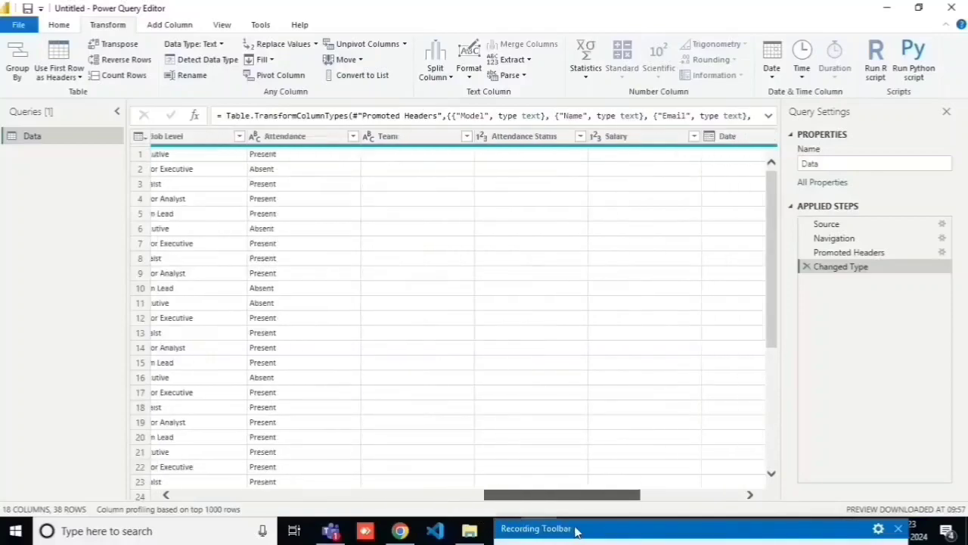
pyautogui.moveTo(575, 531)
pyautogui.mouseDown()
pyautogui.moveTo(703, 537)
pyautogui.moveTo(215, 540)
pyautogui.moveTo(667, 528)
pyautogui.moveTo(558, 534)
pyautogui.mouseUp()
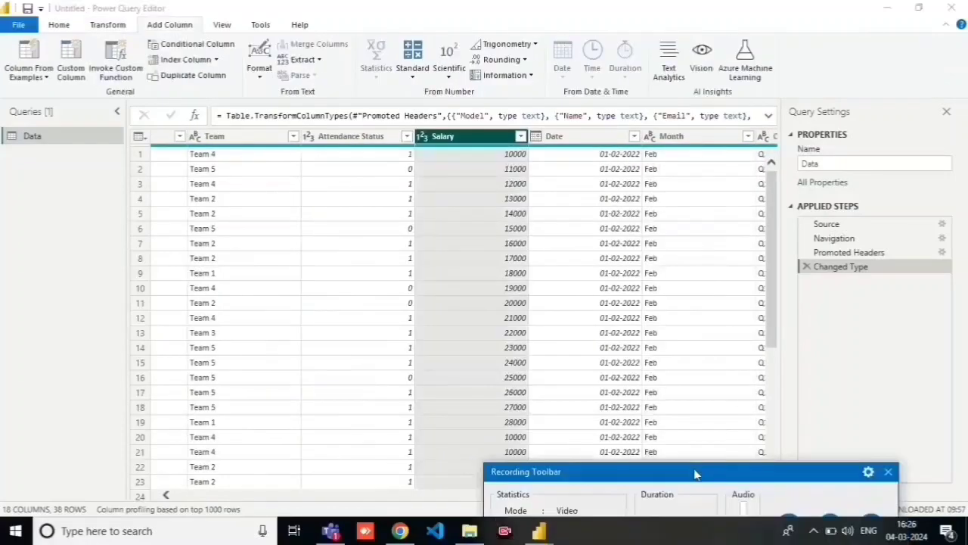
pyautogui.moveTo(696, 474); pyautogui.dragTo(698, 517)
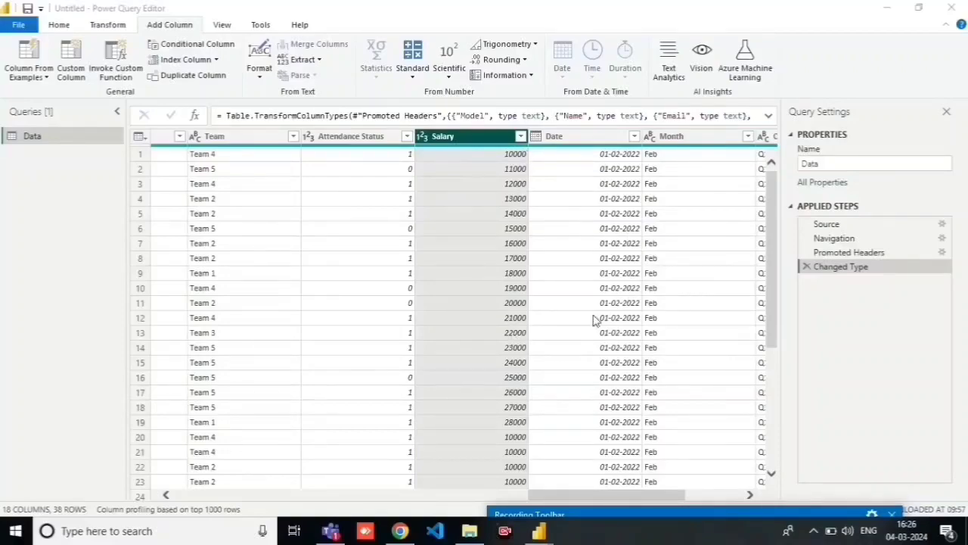
# Start a conditional column in the Data query and base its first condition on the Salary column.
pyautogui.click(566, 184)
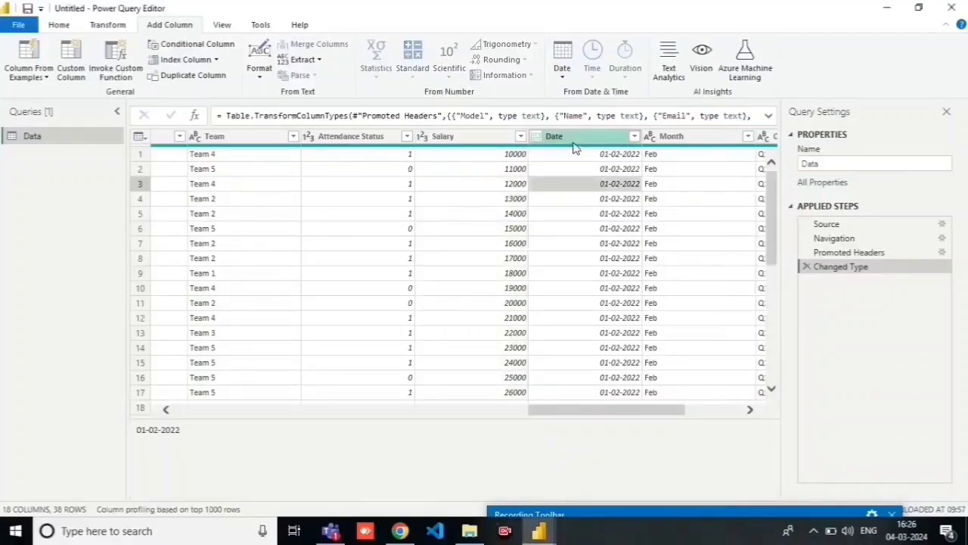
pyautogui.click(577, 143)
pyautogui.click(476, 142)
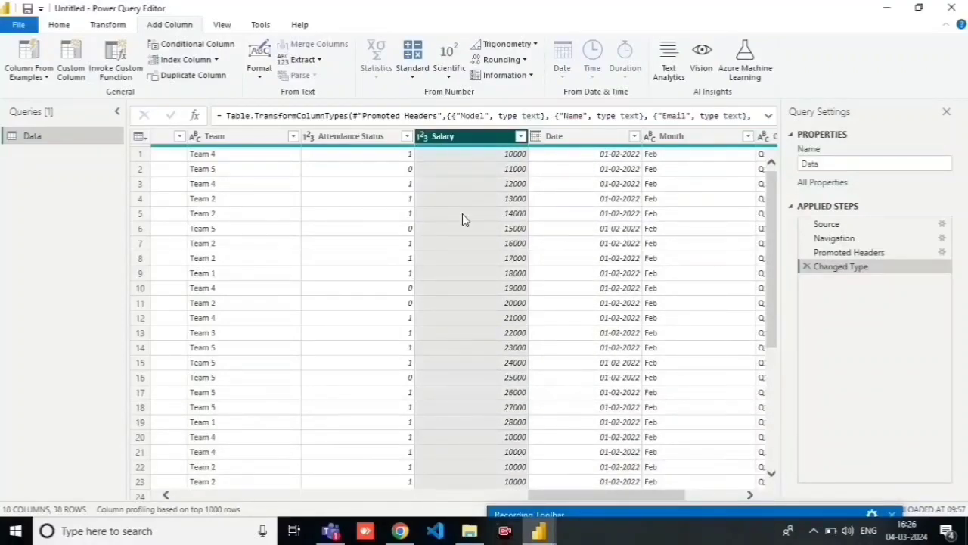
pyautogui.click(195, 47)
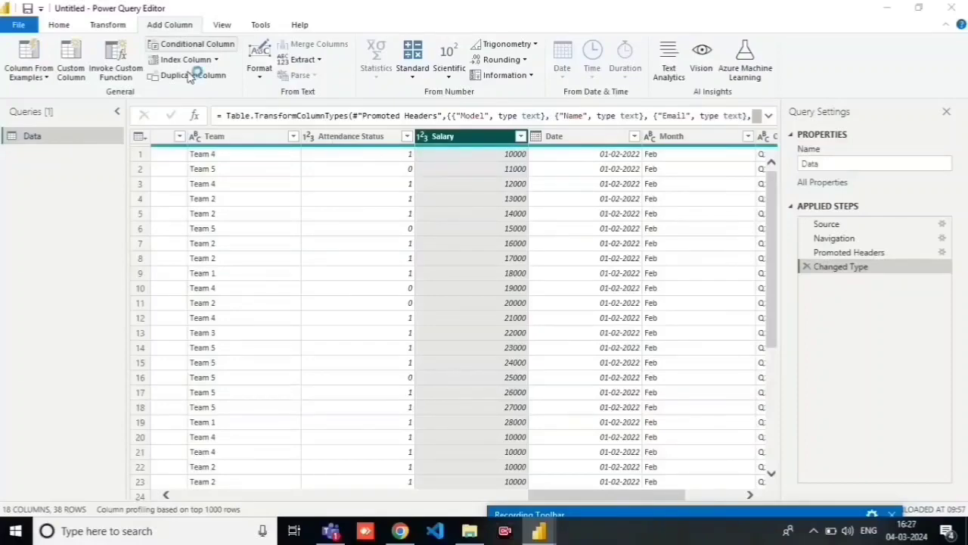
pyautogui.click(192, 44)
pyautogui.click(295, 251)
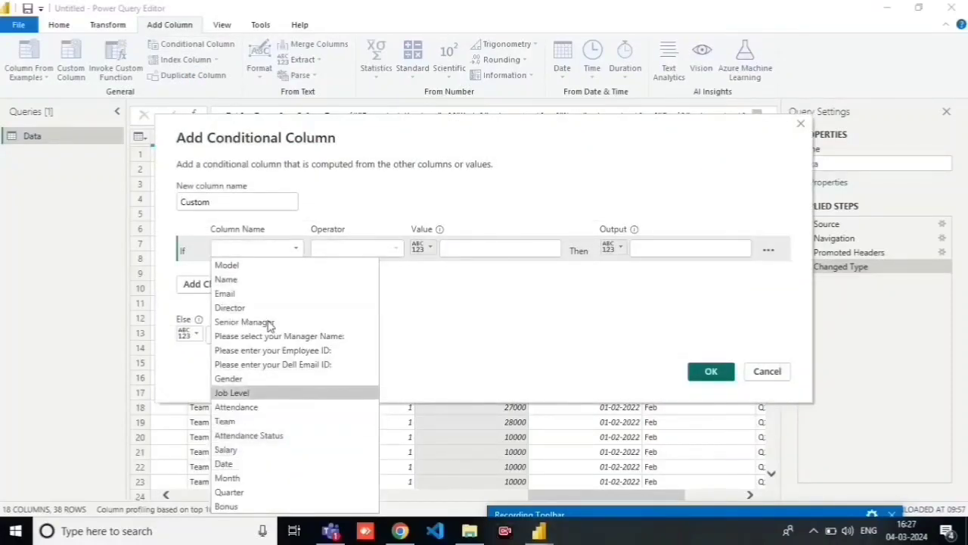
pyautogui.click(227, 249)
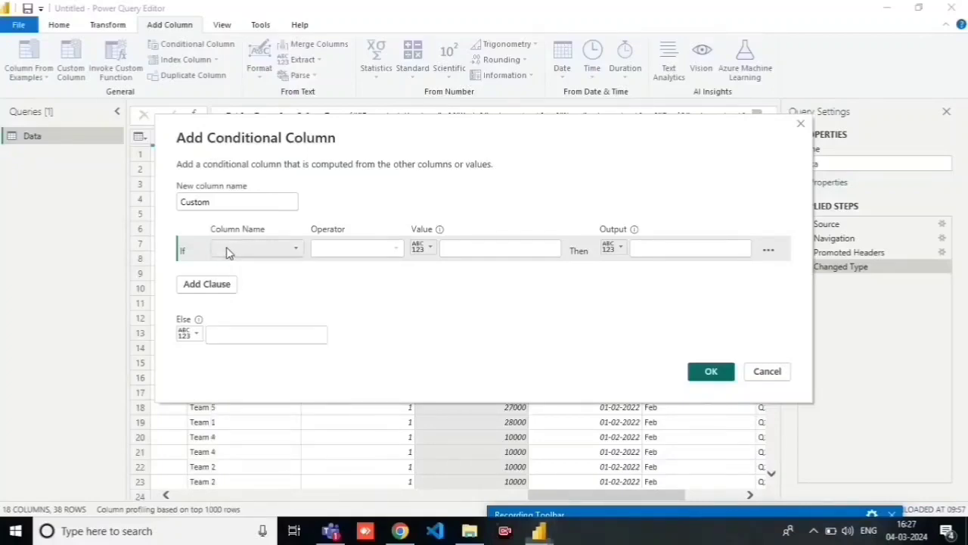
pyautogui.click(228, 251)
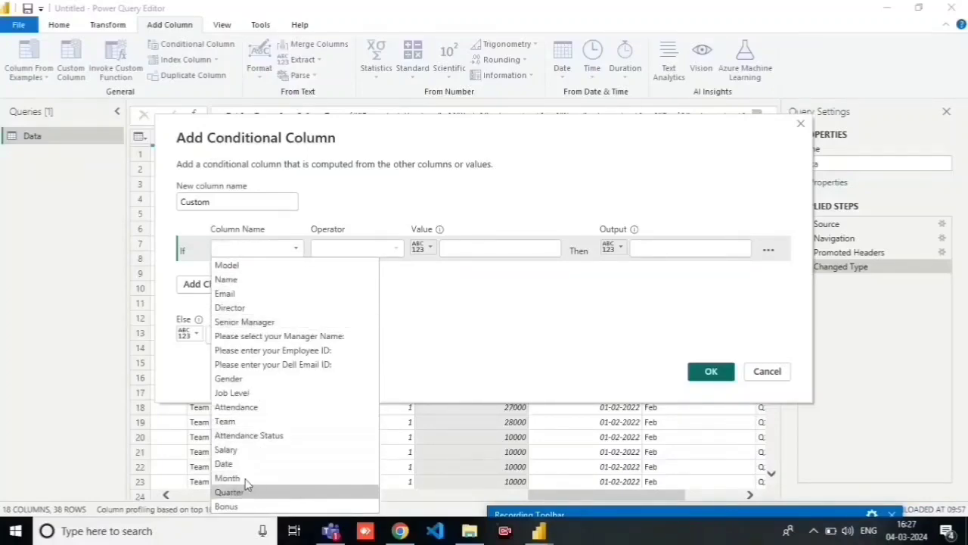
pyautogui.click(236, 450)
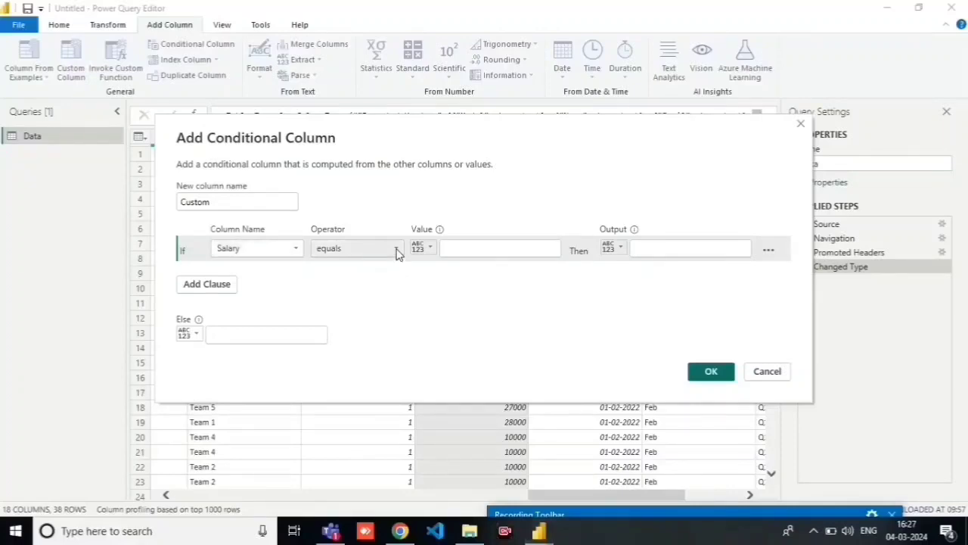
# Set the first Salary condition to is greater than 20000 with the output high.
pyautogui.click(395, 249)
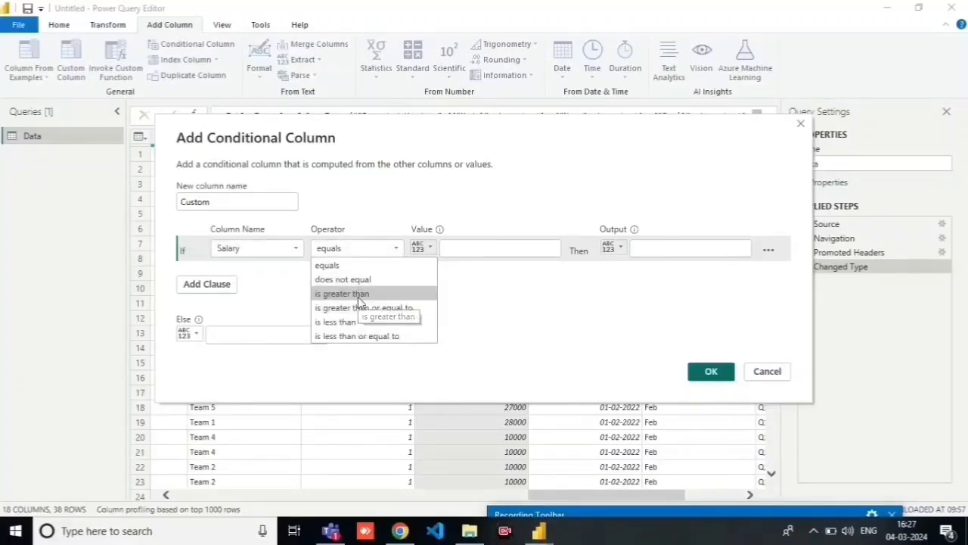
pyautogui.click(360, 296)
pyautogui.click(472, 249)
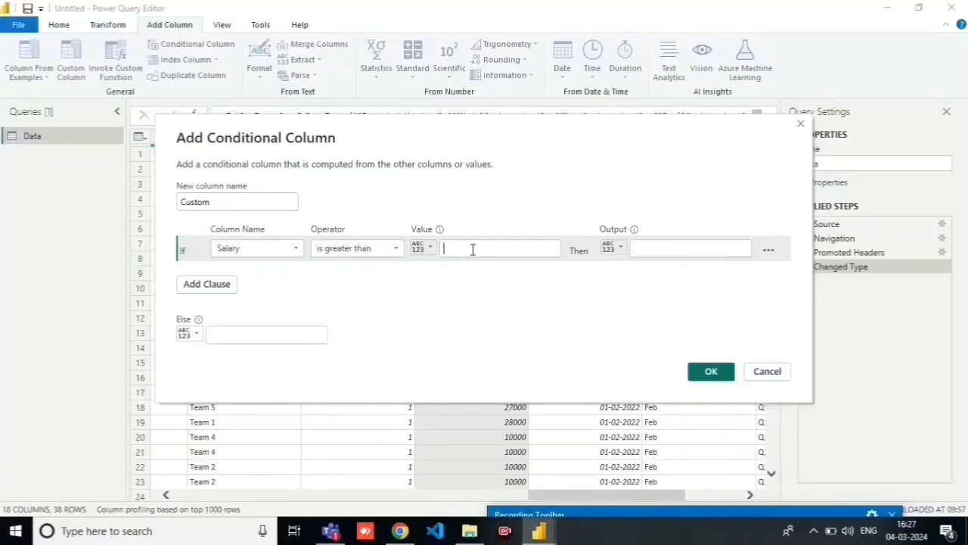
pyautogui.write('20000')
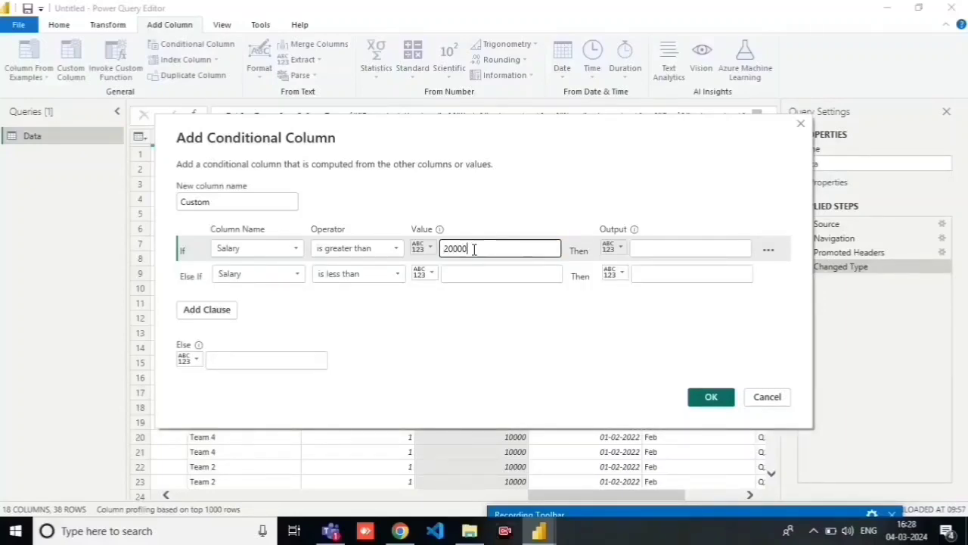
pyautogui.click(669, 247)
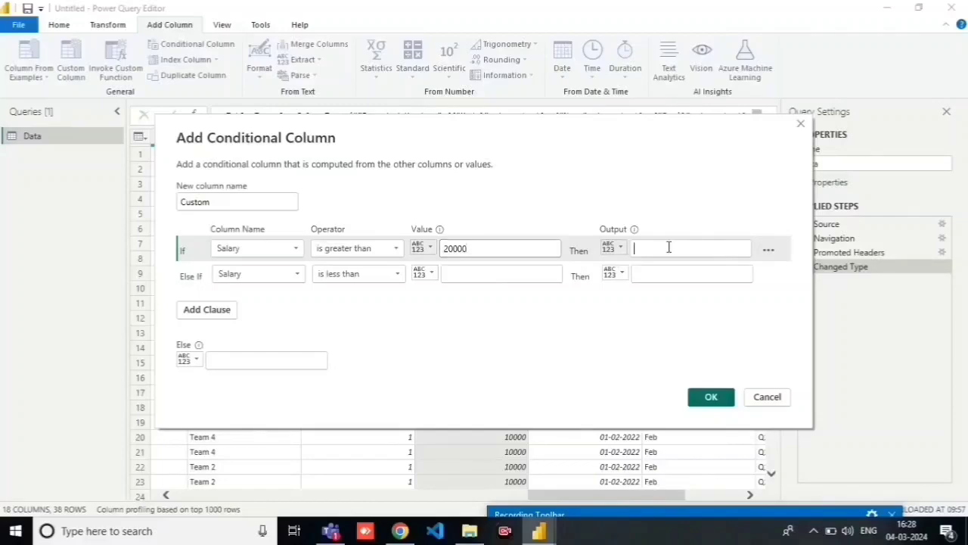
pyautogui.write('high')
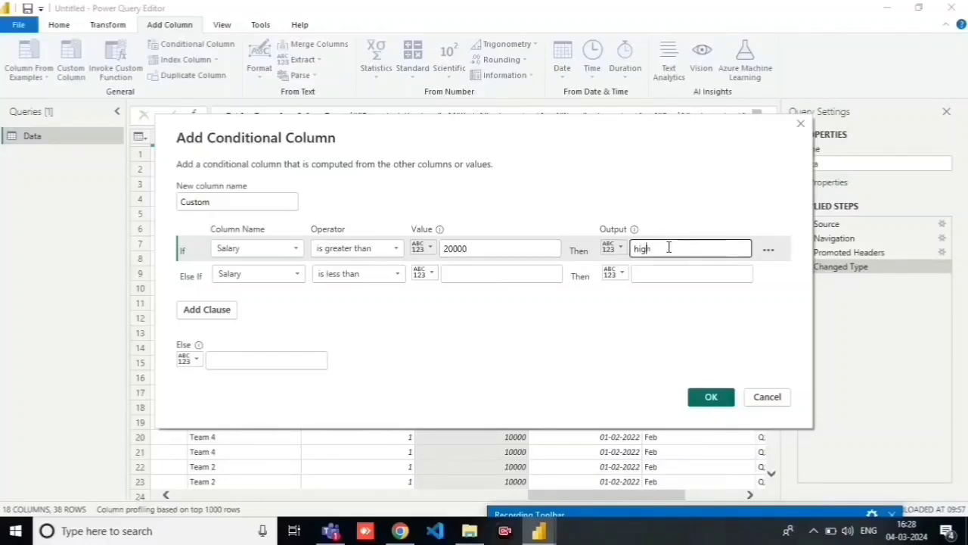
# Complete the second Salary condition with the value 20000 and output low, and create the column as salary_status.
pyautogui.click(459, 276)
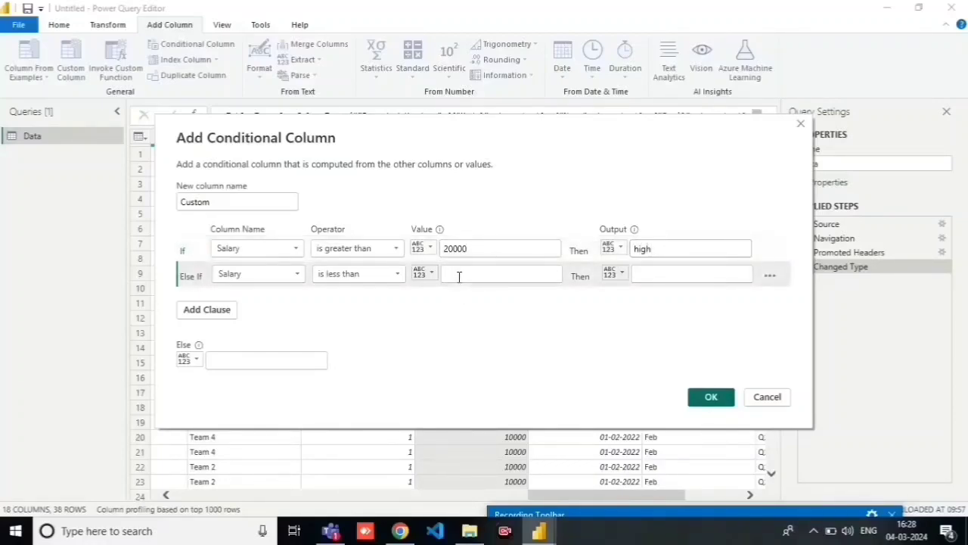
pyautogui.write('20000')
pyautogui.click(660, 273)
pyautogui.write('low')
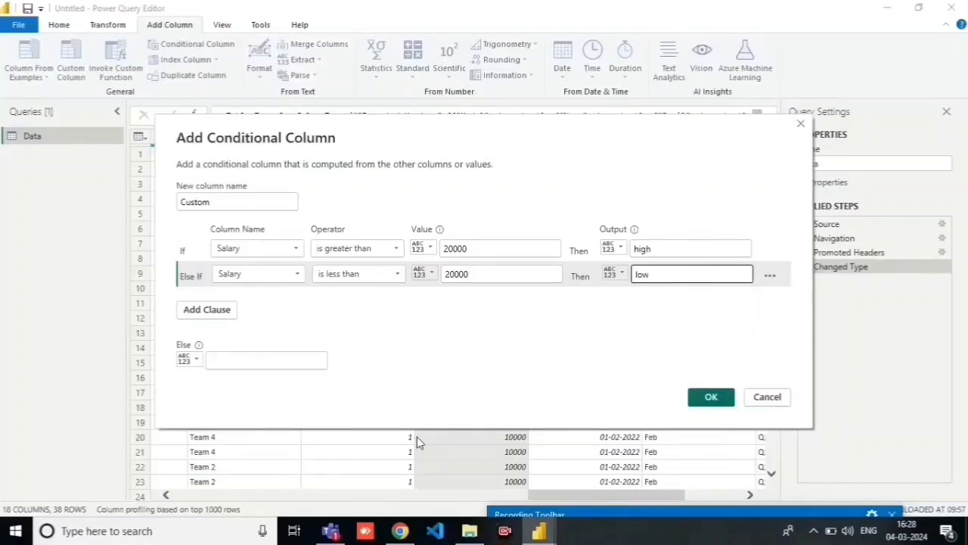
pyautogui.moveTo(230, 201); pyautogui.dragTo(163, 206)
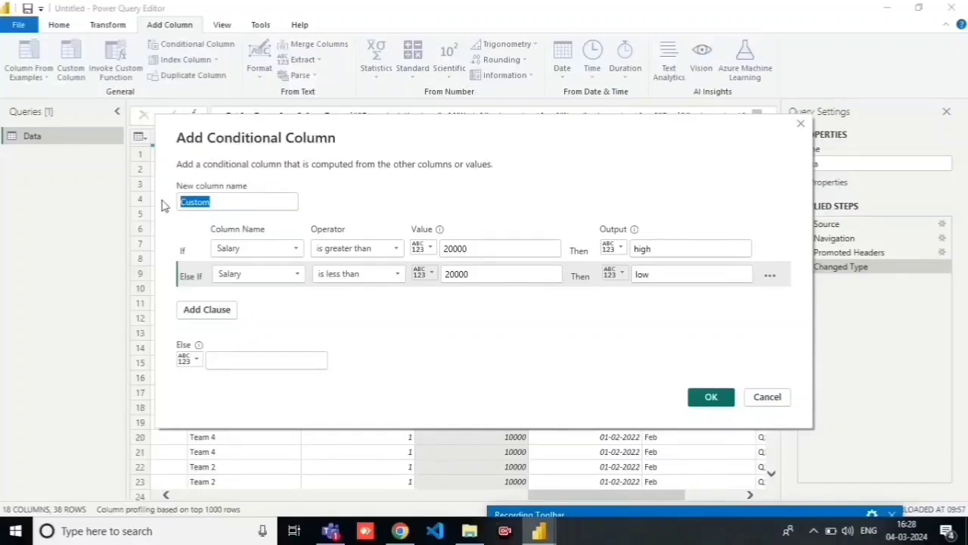
pyautogui.write('salary_status')
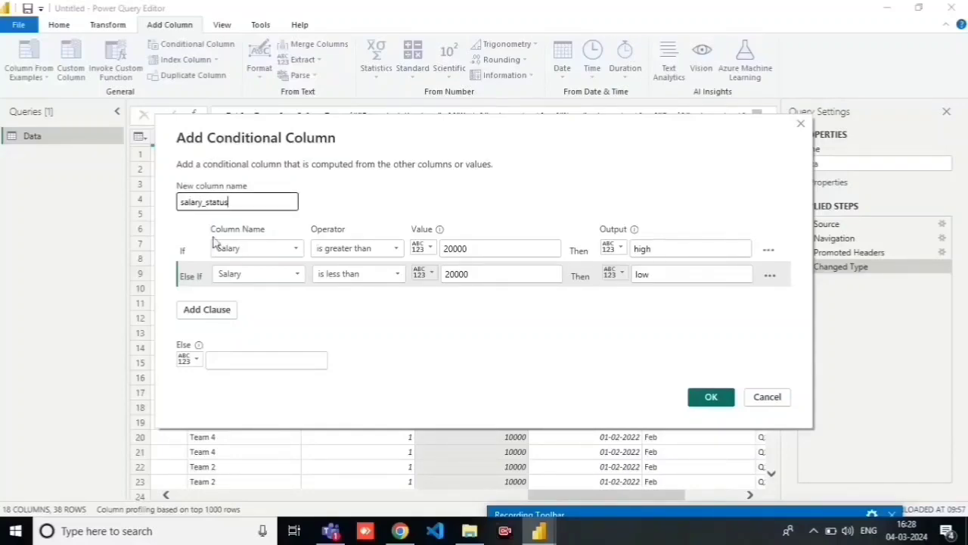
pyautogui.click(717, 400)
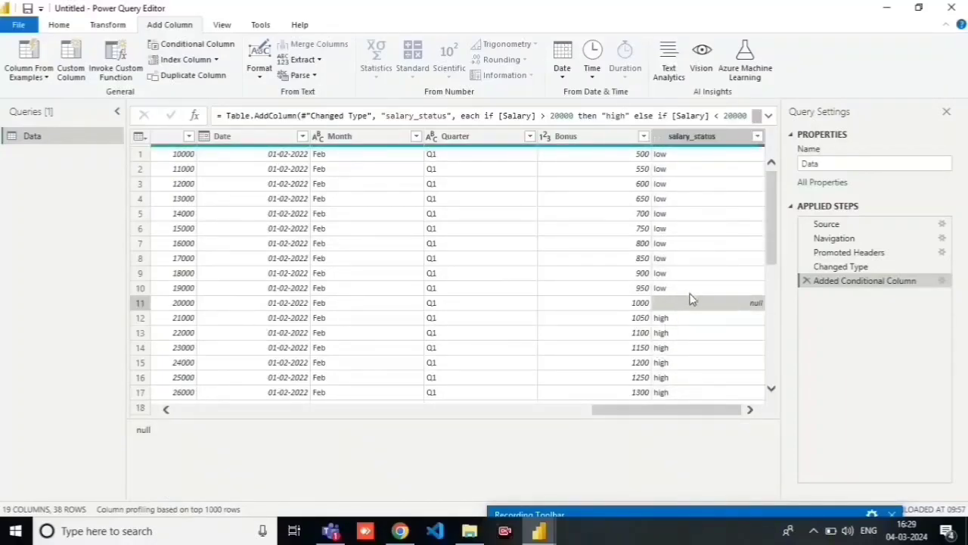
# Inspect the salary_status result in the row with salary 20000 and remove the salary_status column.
pyautogui.click(701, 138)
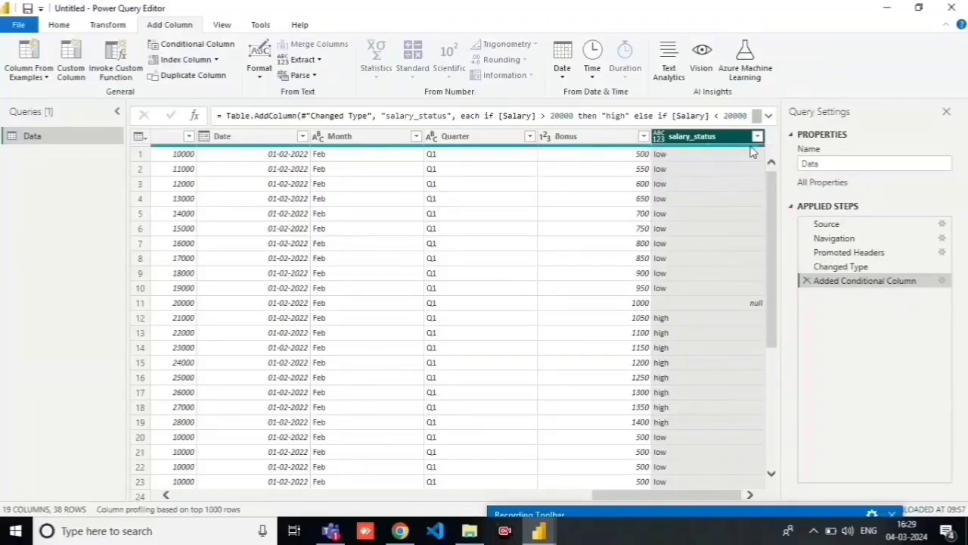
pyautogui.moveTo(760, 152)
pyautogui.click(716, 307)
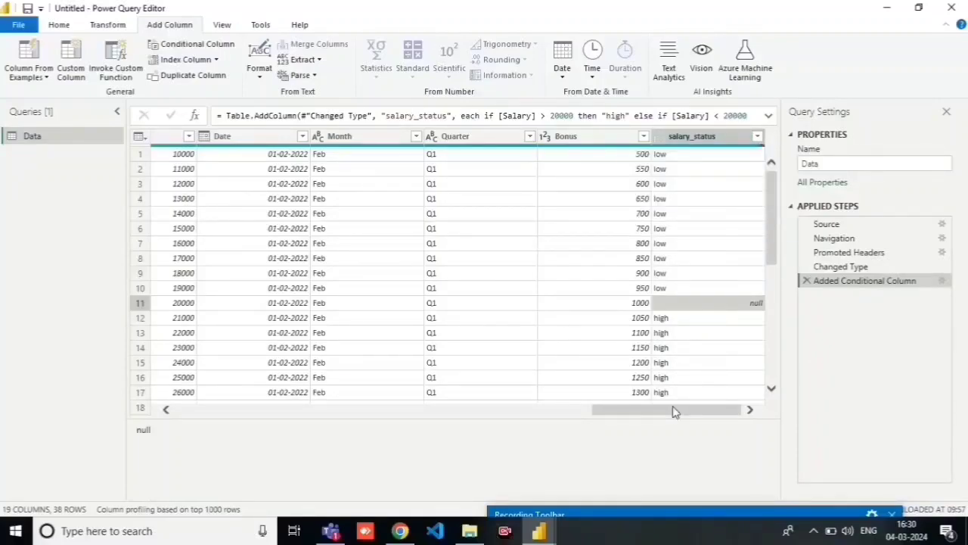
pyautogui.moveTo(672, 411); pyautogui.dragTo(757, 417)
pyautogui.click(693, 140)
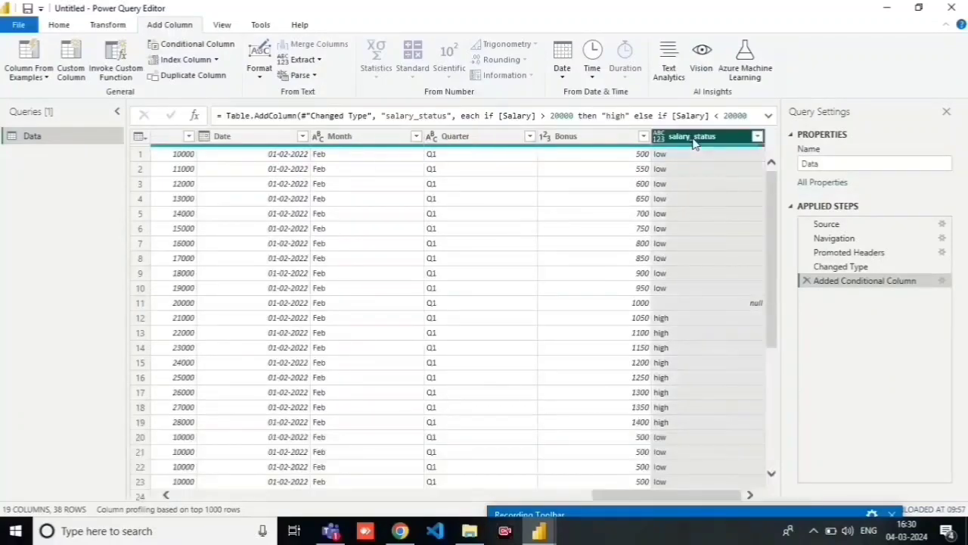
pyautogui.rightClick(706, 144)
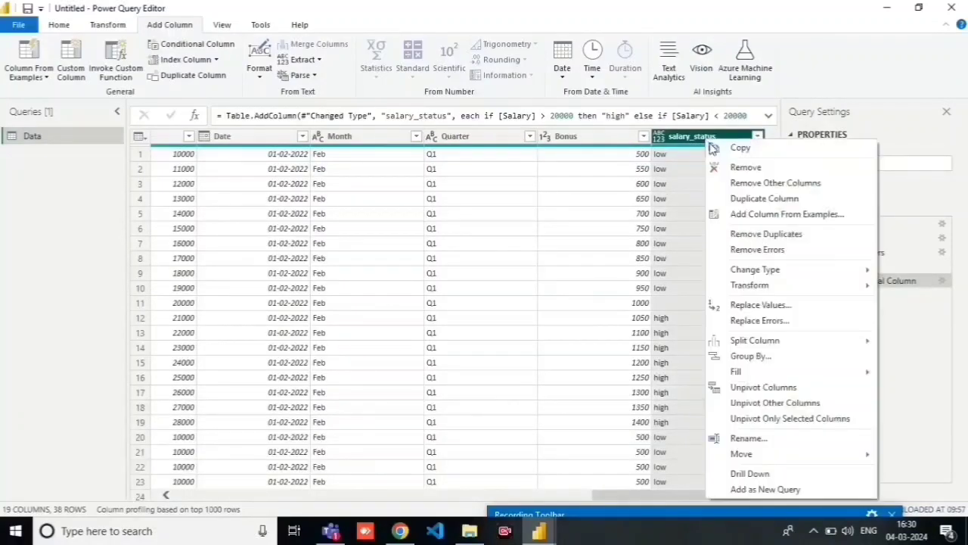
pyautogui.click(741, 168)
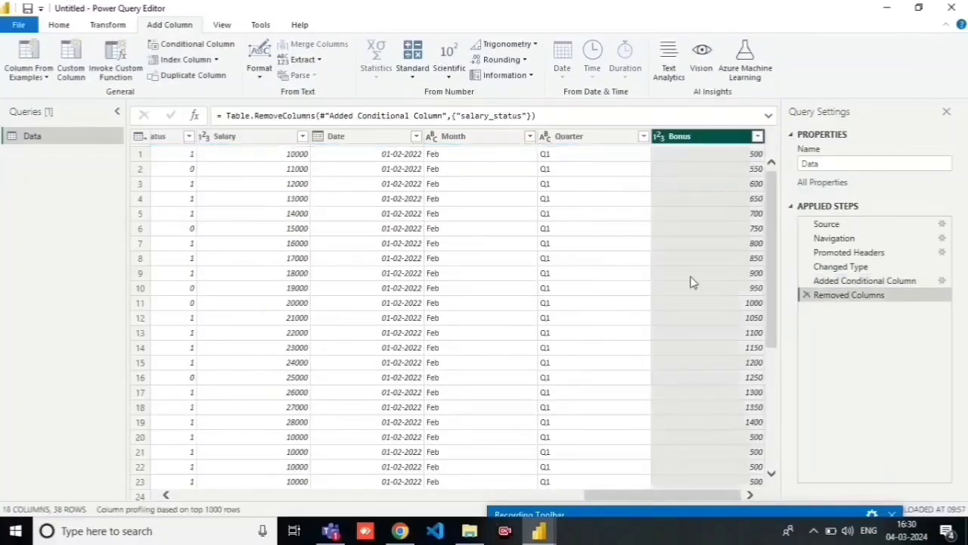
# Start a new conditional column in the Data query and base its first condition on the Salary column.
pyautogui.click(240, 142)
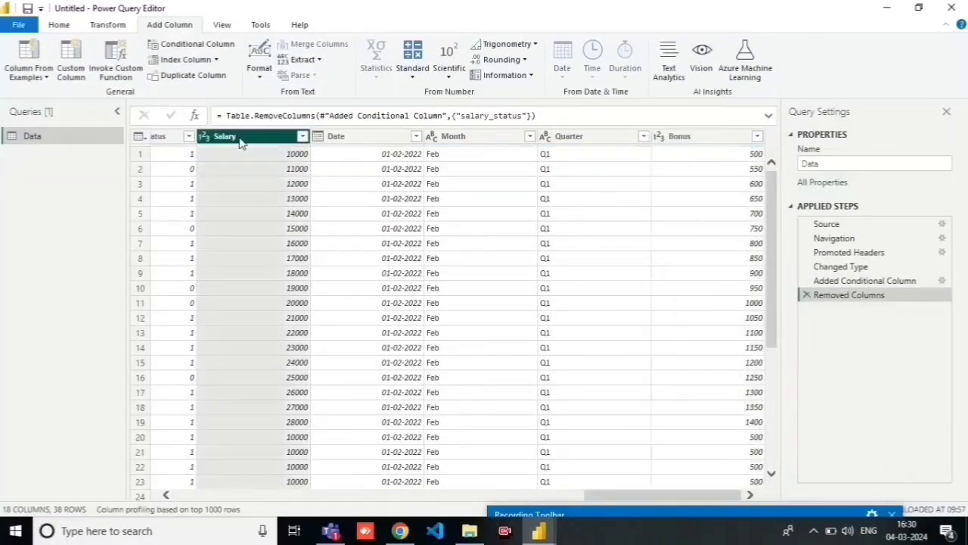
pyautogui.rightClick(241, 143)
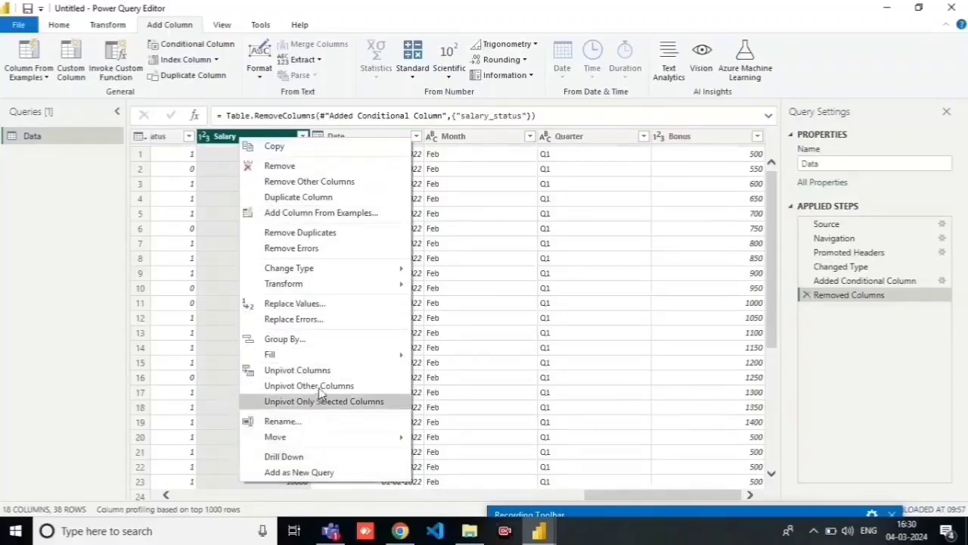
pyautogui.click(194, 47)
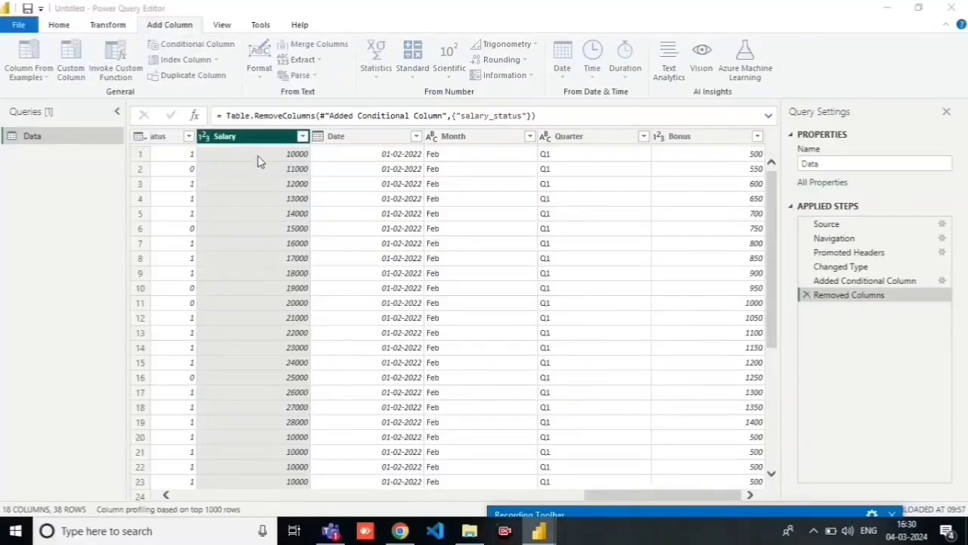
pyautogui.click(250, 250)
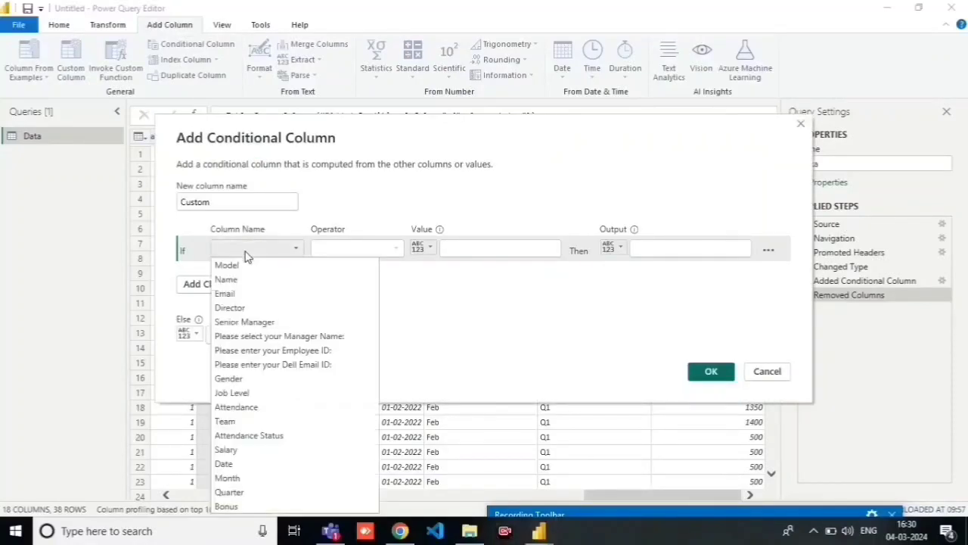
pyautogui.click(234, 449)
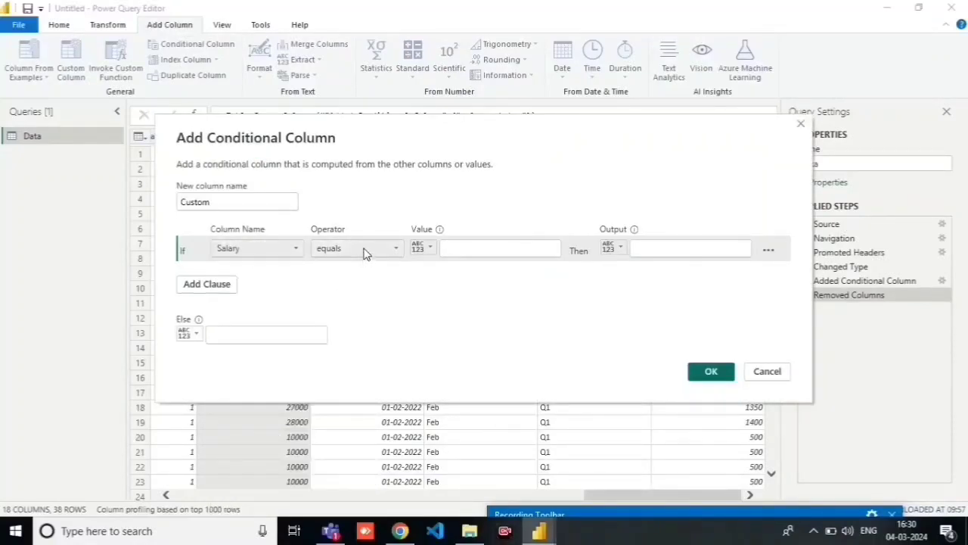
# Set the first Salary condition to is greater than or equal to 20000 with the output high.
pyautogui.click(365, 250)
pyautogui.click(368, 308)
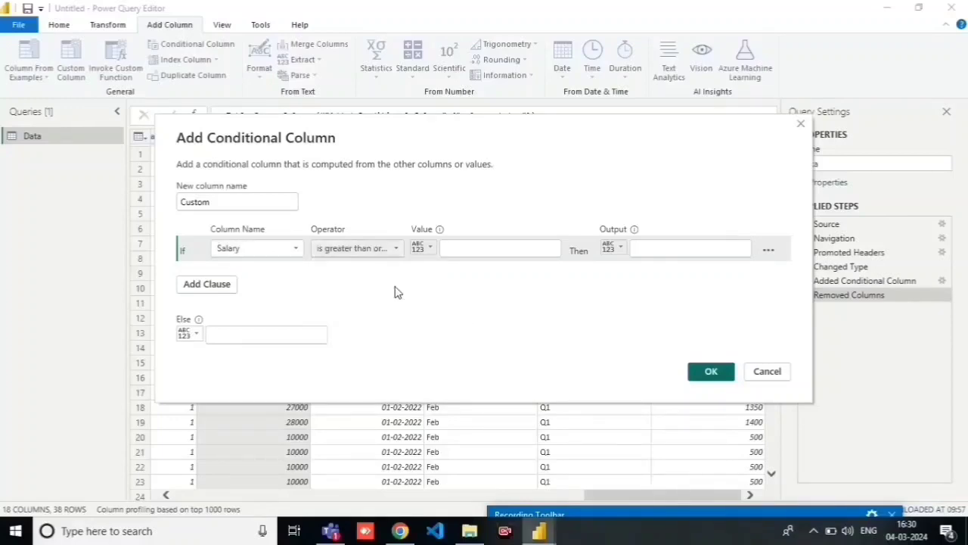
pyautogui.click(488, 247)
pyautogui.write('20000')
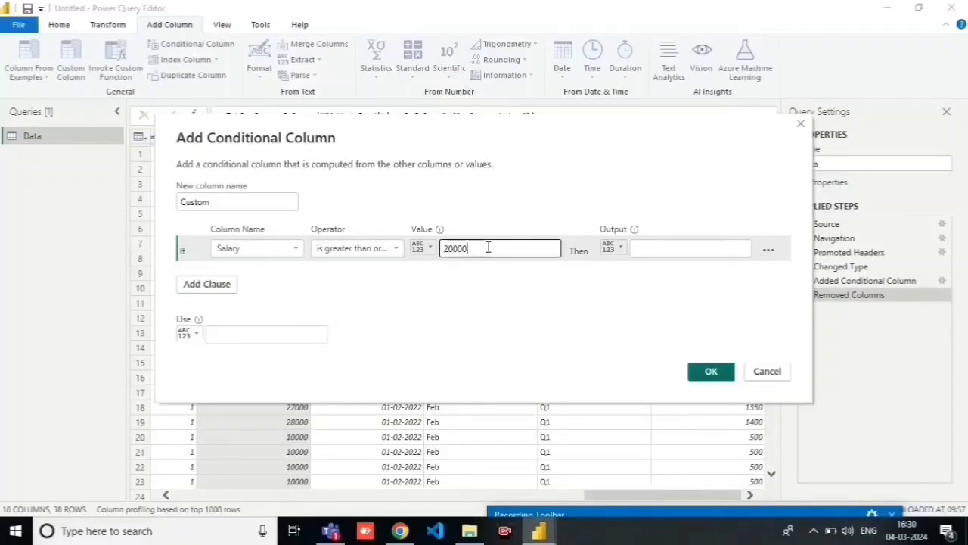
pyautogui.click(660, 248)
pyautogui.write('high')
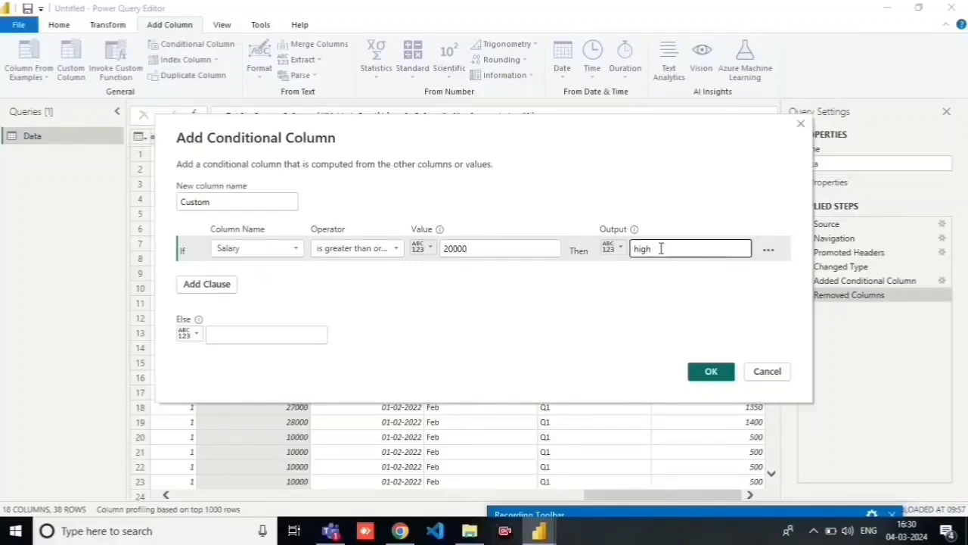
pyautogui.click(768, 249)
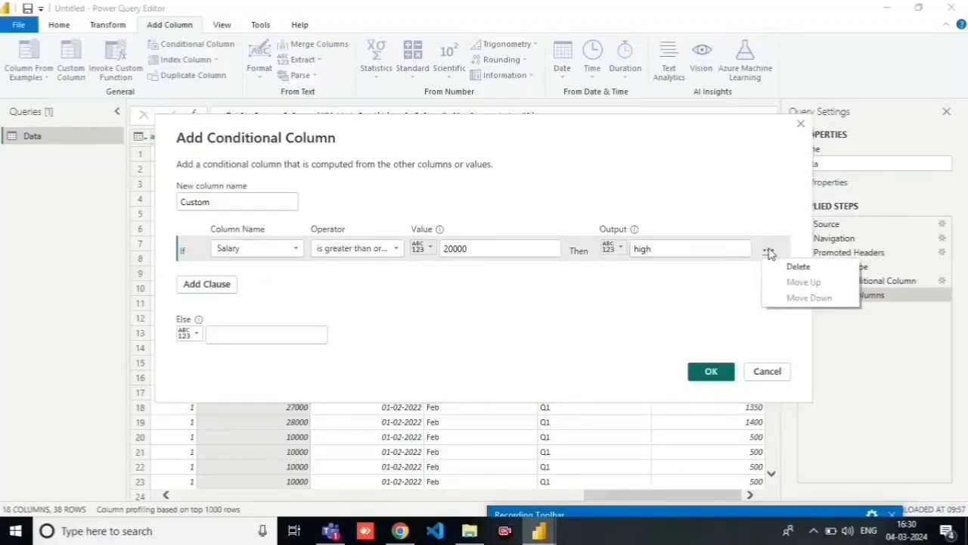
# Add a second clause that outputs low when Salary is less than 20000, and create the conditional column.
pyautogui.click(209, 287)
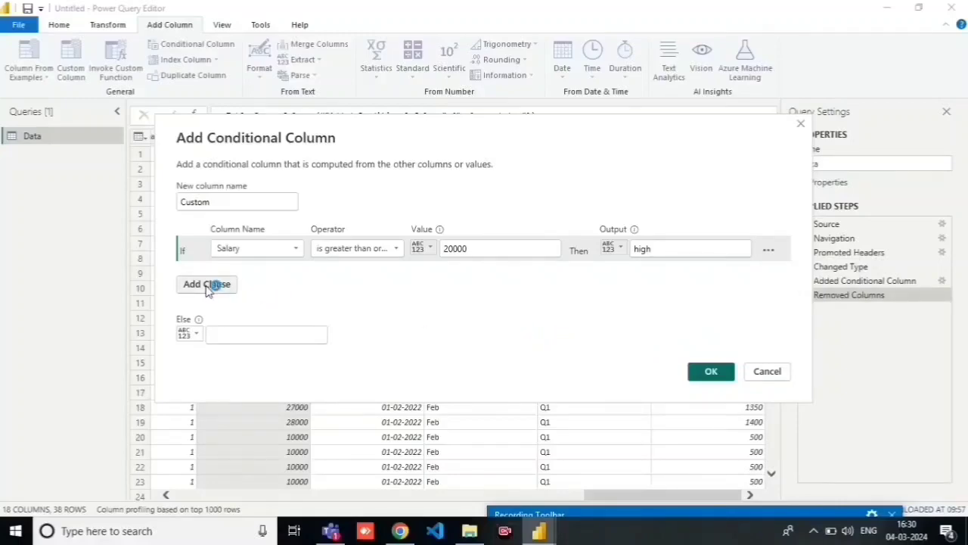
pyautogui.click(255, 274)
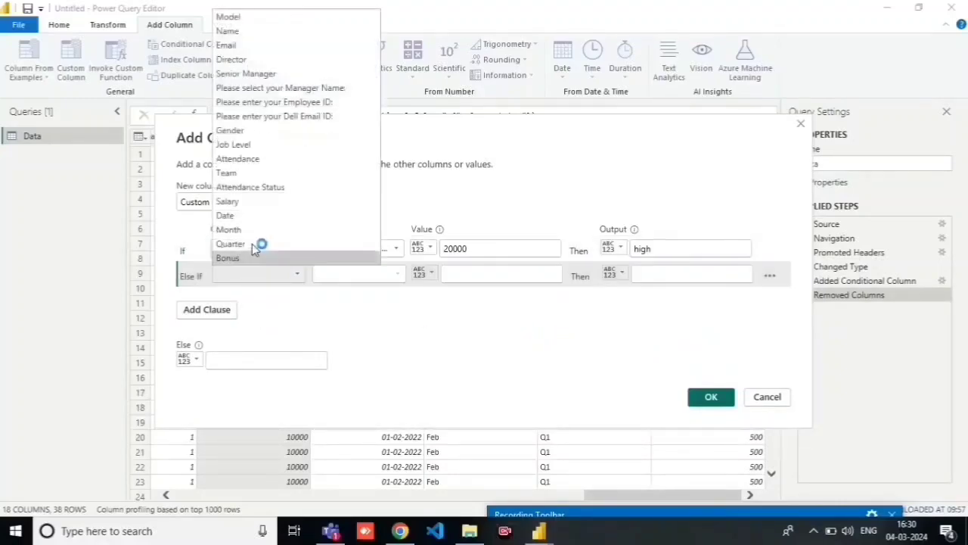
pyautogui.click(255, 201)
pyautogui.click(352, 274)
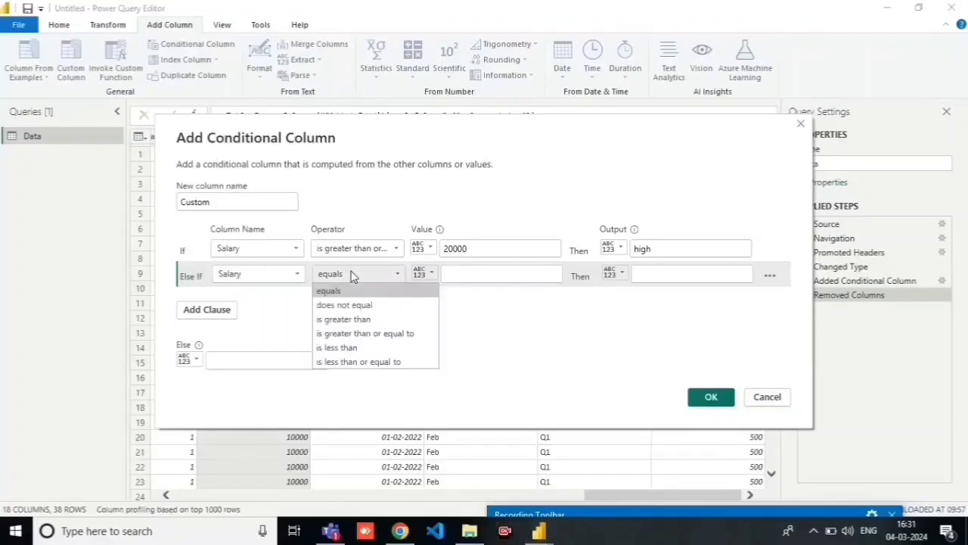
pyautogui.click(355, 349)
pyautogui.click(493, 272)
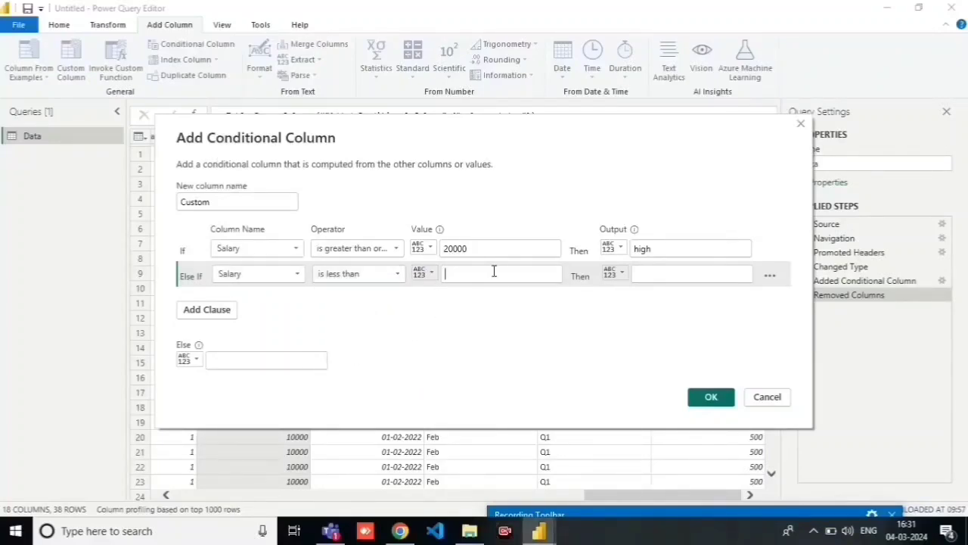
pyautogui.write('20000')
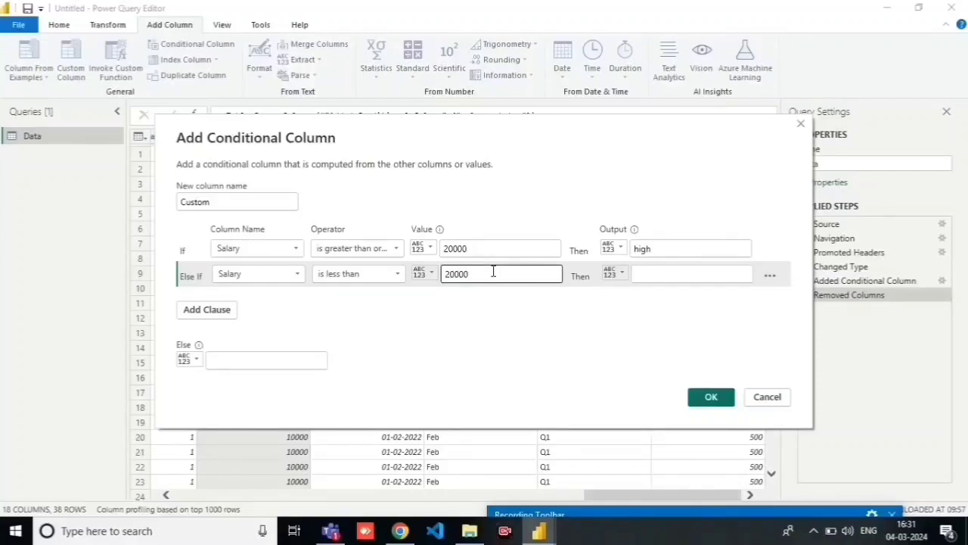
pyautogui.click(711, 275)
pyautogui.write('low')
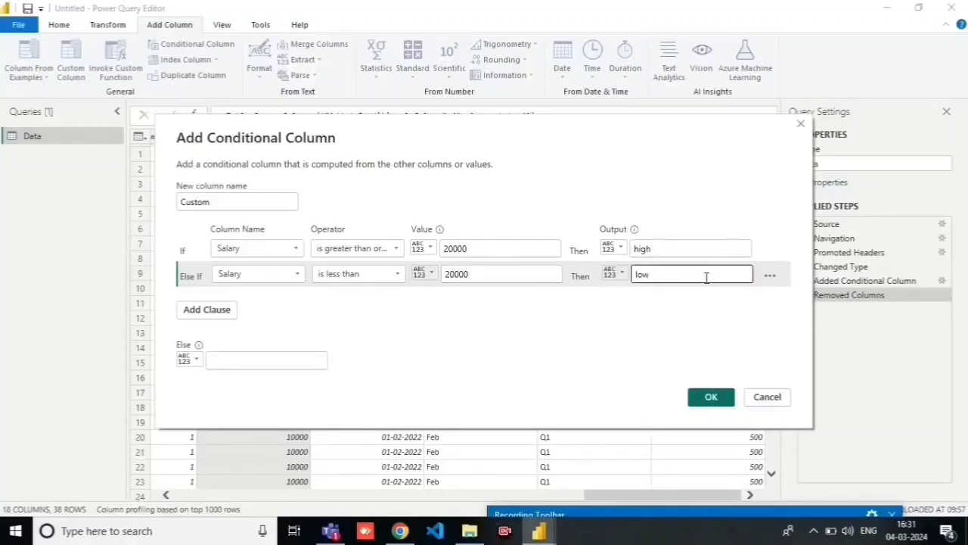
pyautogui.click(702, 398)
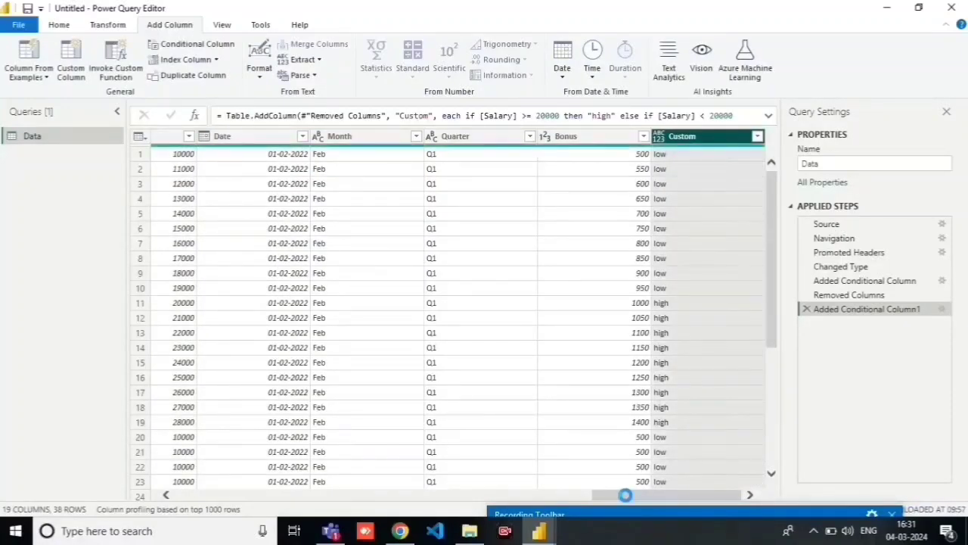
# Review the Data query's columns from Model through the new Custom column.
pyautogui.moveTo(611, 515)
pyautogui.mouseDown()
pyautogui.moveTo(597, 426)
pyautogui.moveTo(600, 522)
pyautogui.mouseUp()
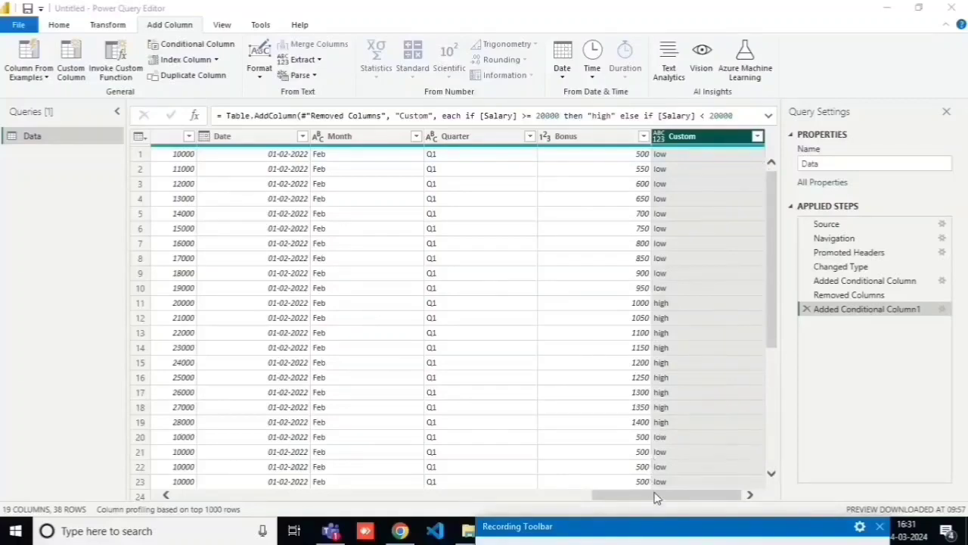
pyautogui.moveTo(656, 495); pyautogui.dragTo(243, 495)
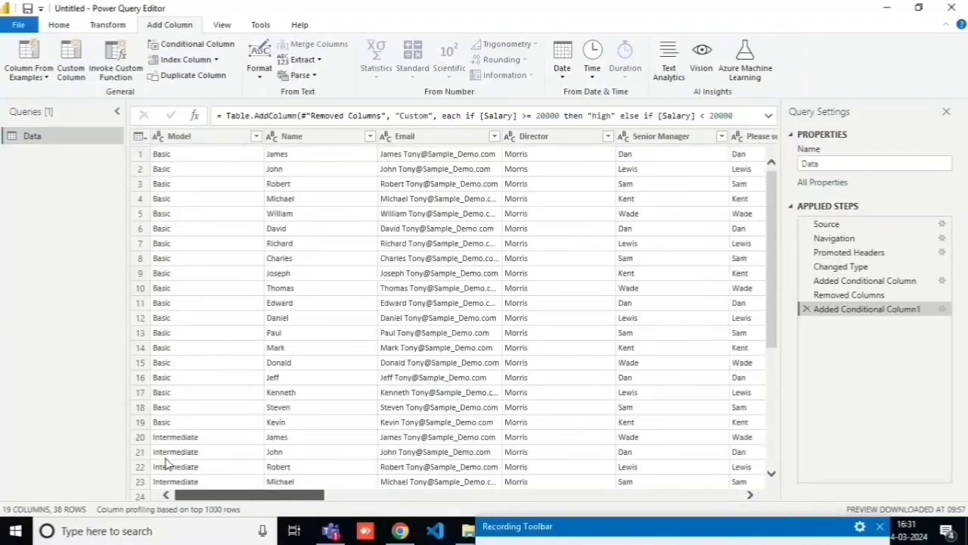
pyautogui.hscroll(3, 363, 466)
pyautogui.moveTo(363, 467); pyautogui.dragTo(207, 481)
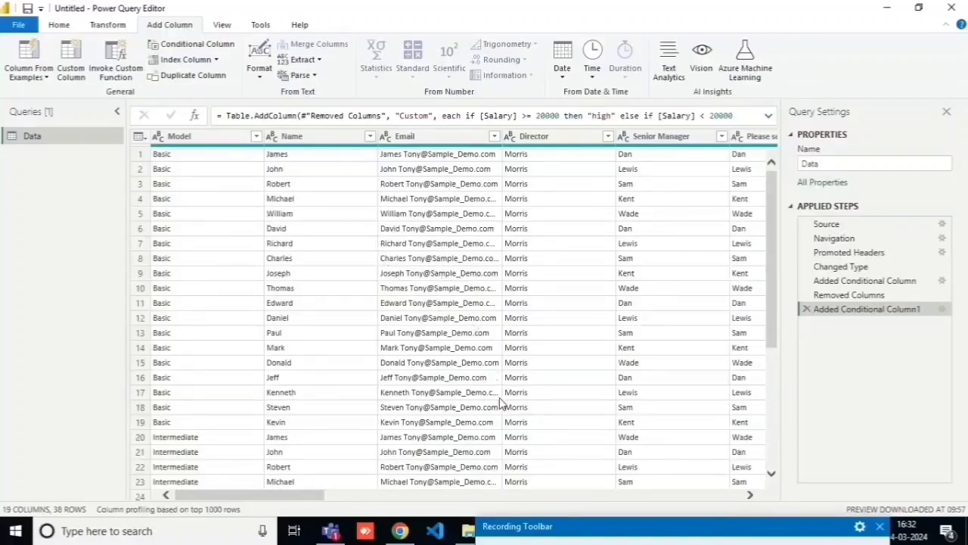
pyautogui.moveTo(295, 495); pyautogui.dragTo(521, 512)
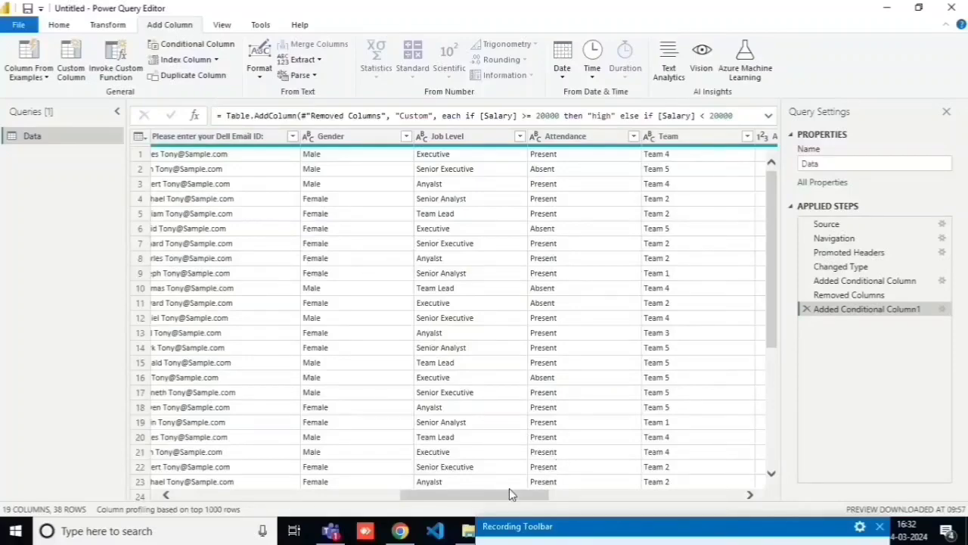
pyautogui.moveTo(509, 494); pyautogui.dragTo(735, 509)
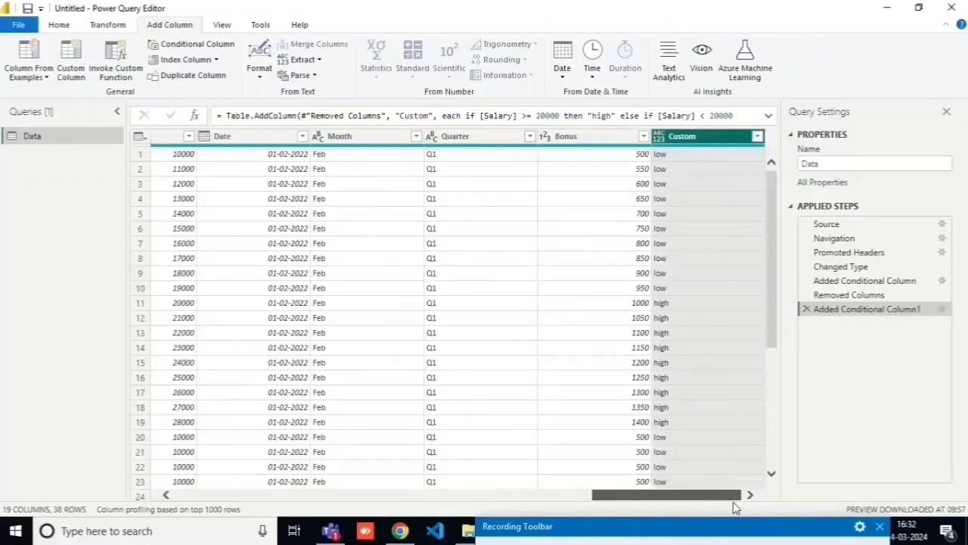